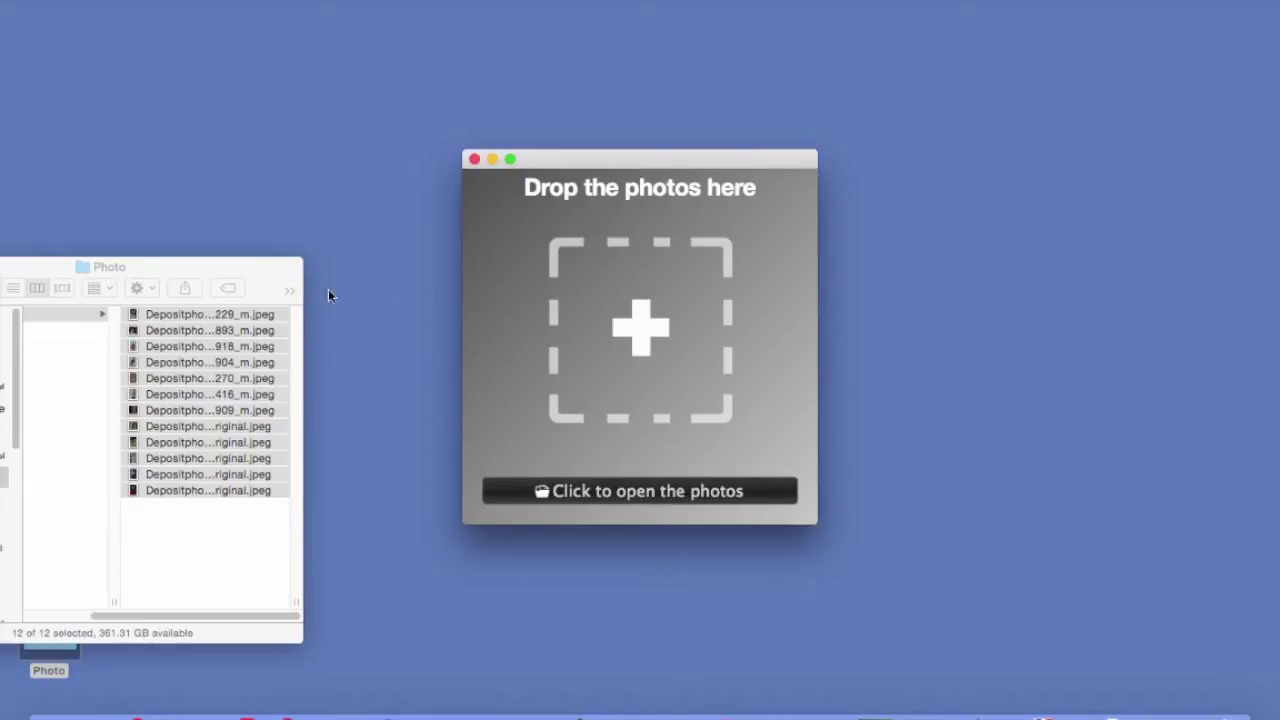
# Step: Load the 12 selected photos from the Photo folder into Watermark
pyautogui.moveTo(209, 306); pyautogui.dragTo(648, 247)
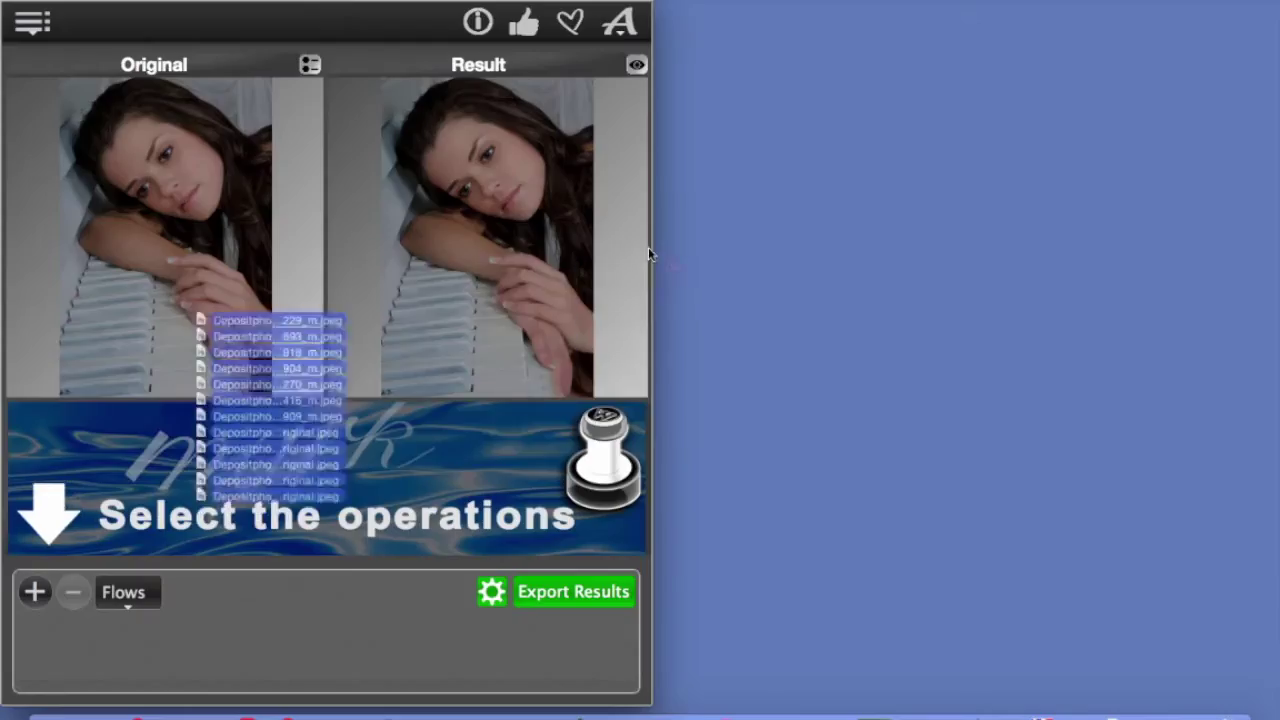
pyautogui.click(34, 592)
# Step: Add a text watermark operation and change its text to 'my picture'
pyautogui.click(35, 598)
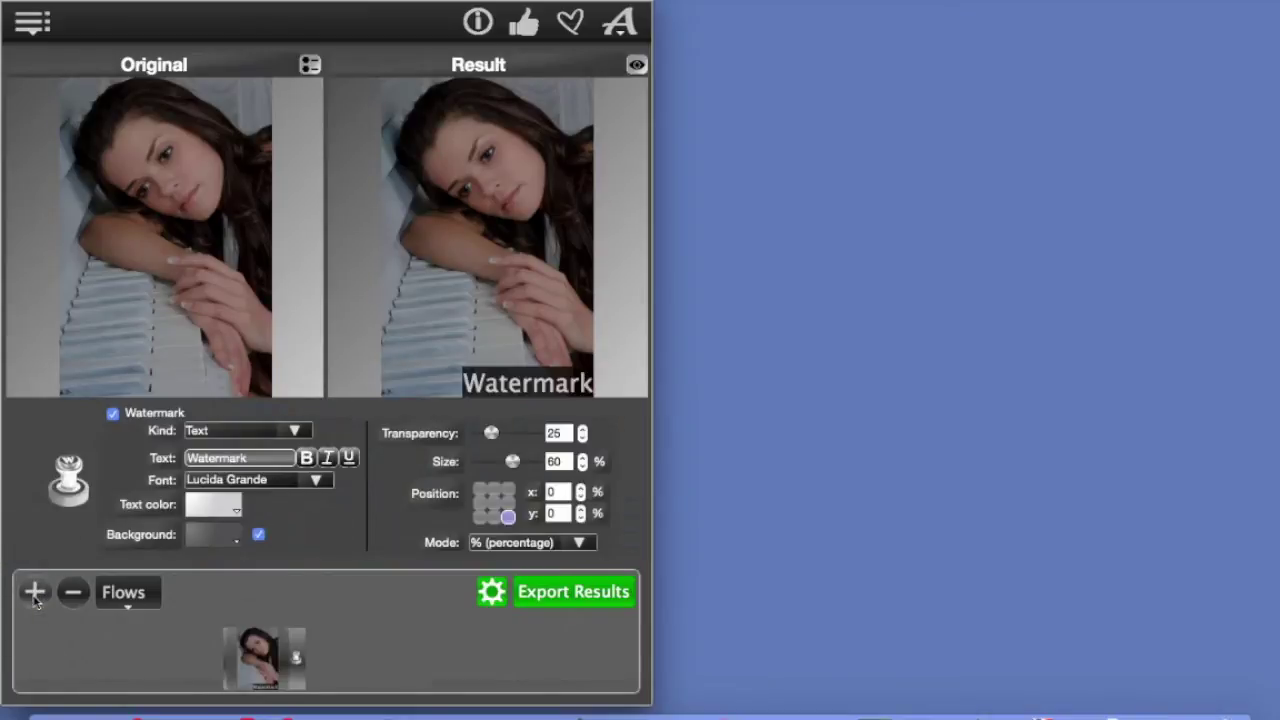
pyautogui.click(295, 431)
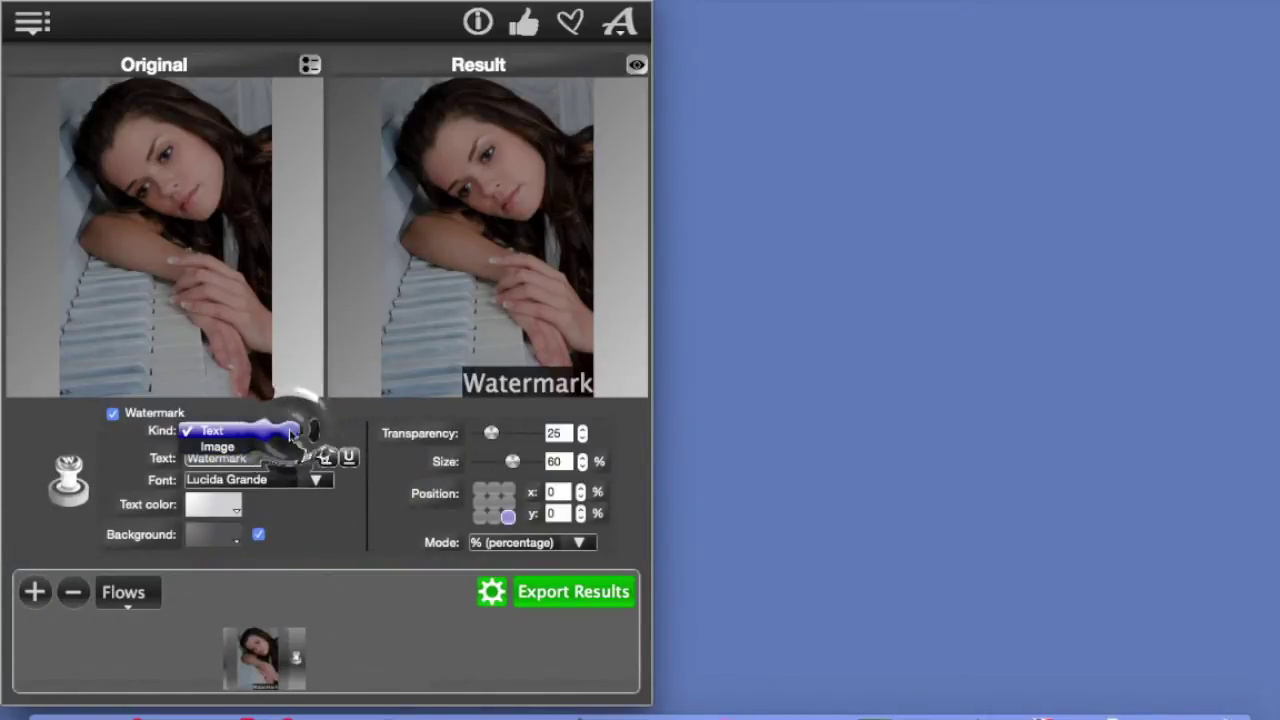
pyautogui.click(292, 432)
pyautogui.doubleClick(262, 458)
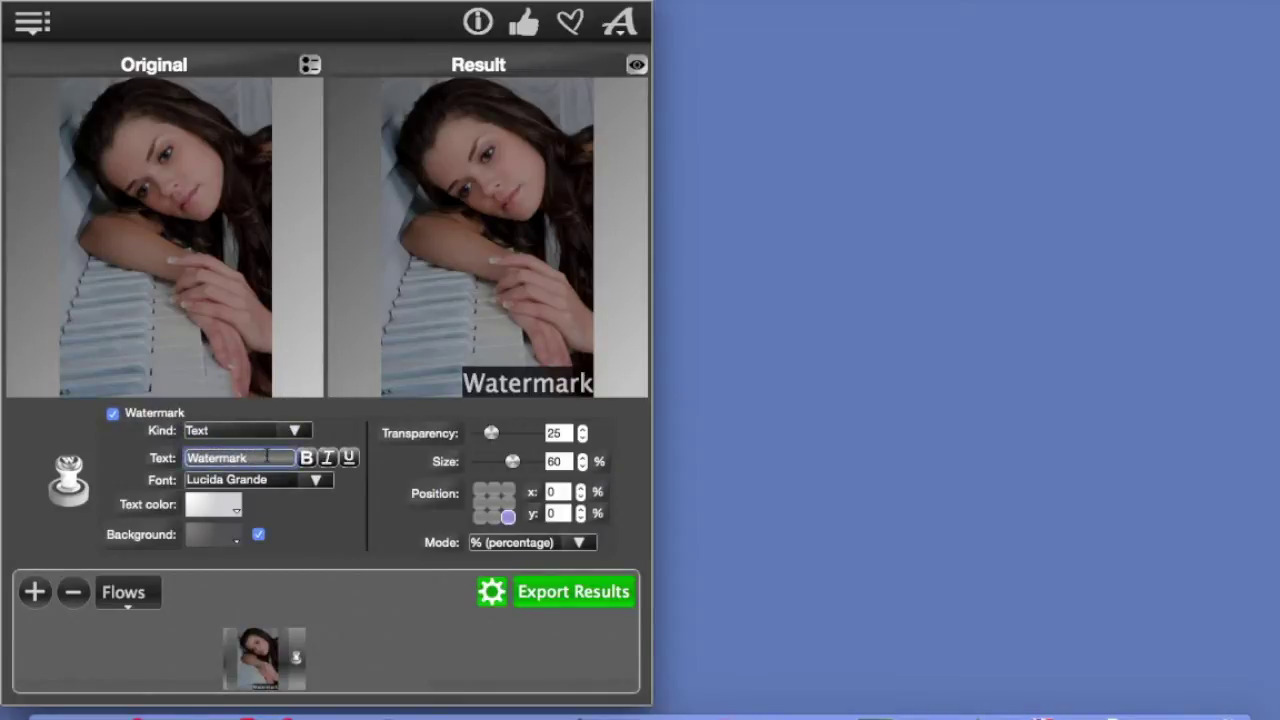
pyautogui.write('my picture')
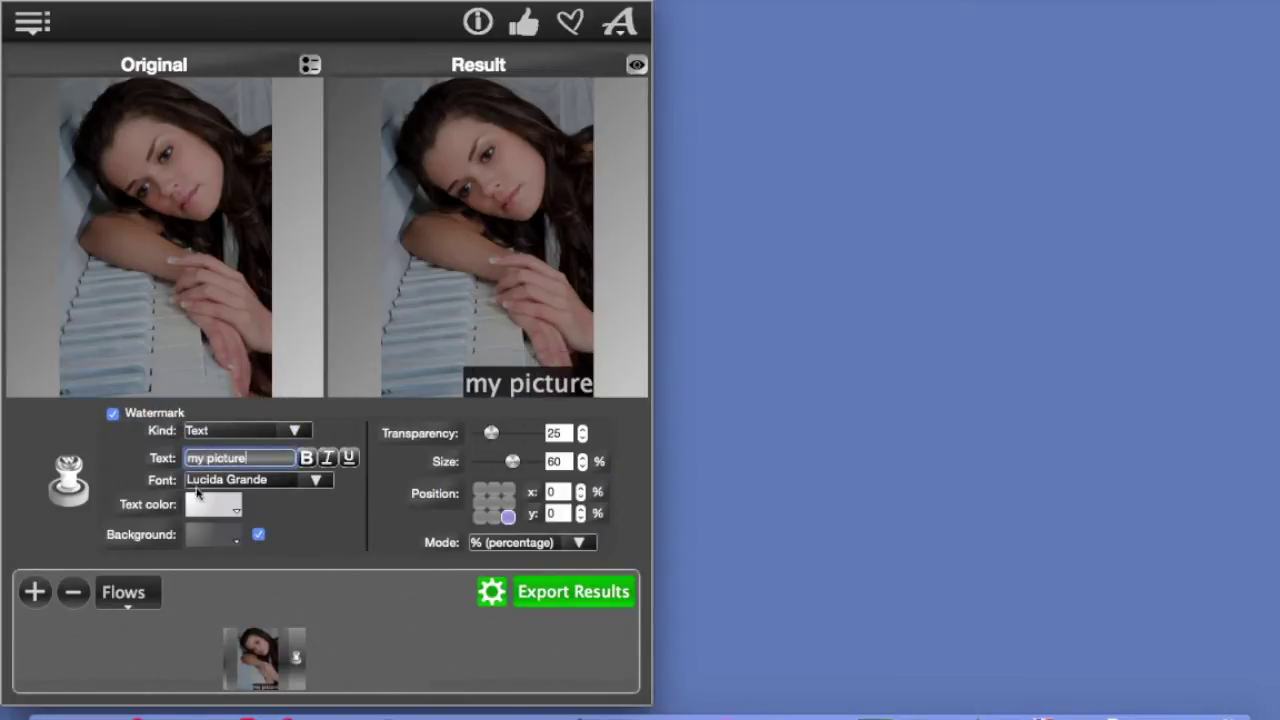
# Step: Style the text bold orange Lucida Bright with no background behind it
pyautogui.click(300, 480)
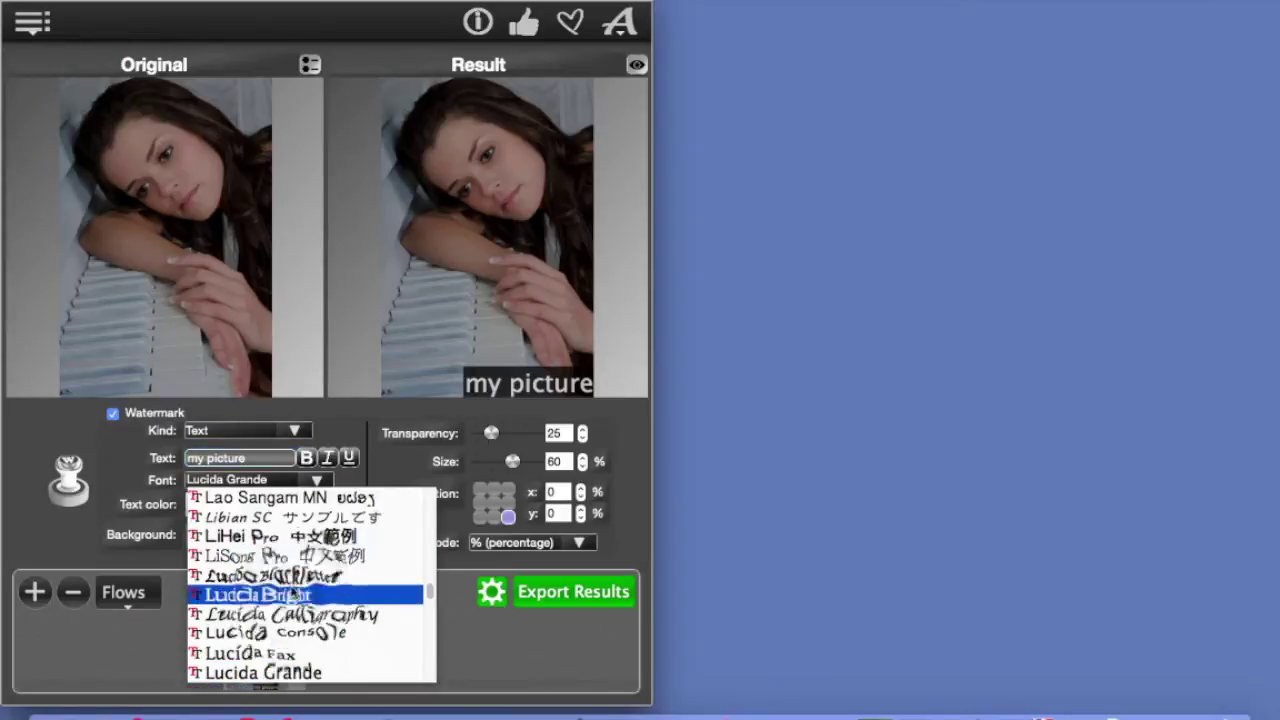
pyautogui.click(295, 597)
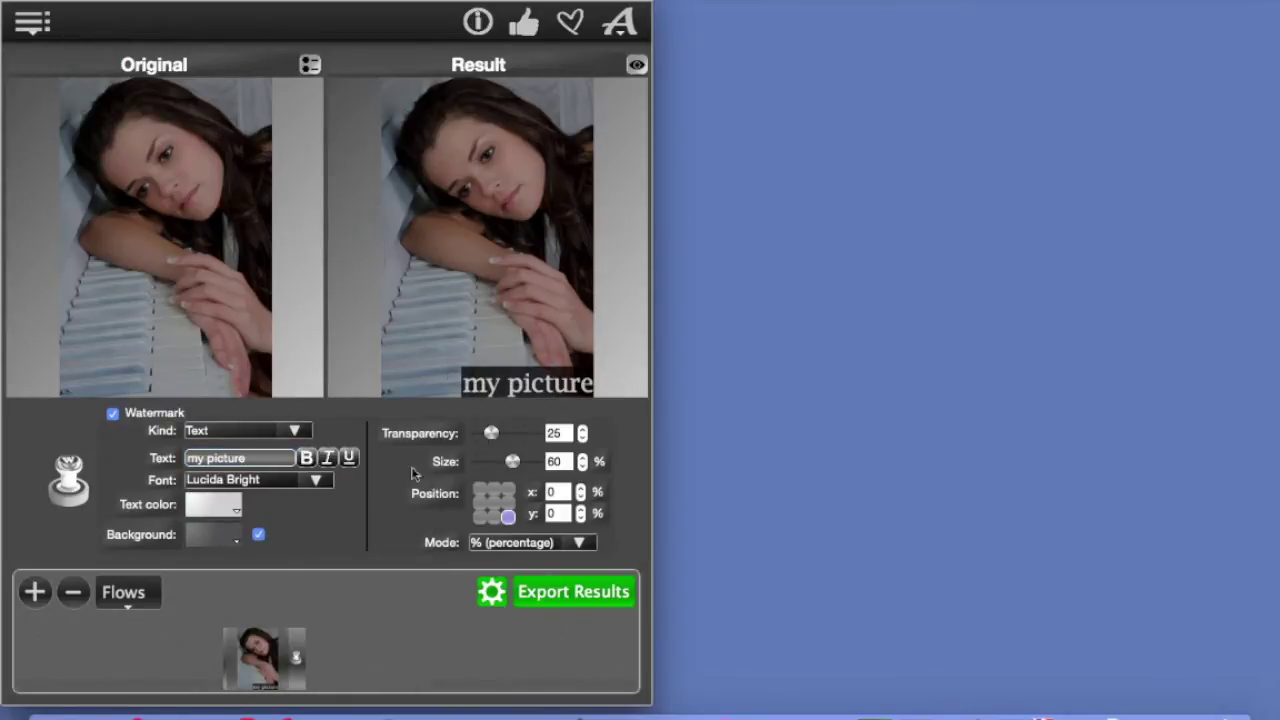
pyautogui.click(306, 457)
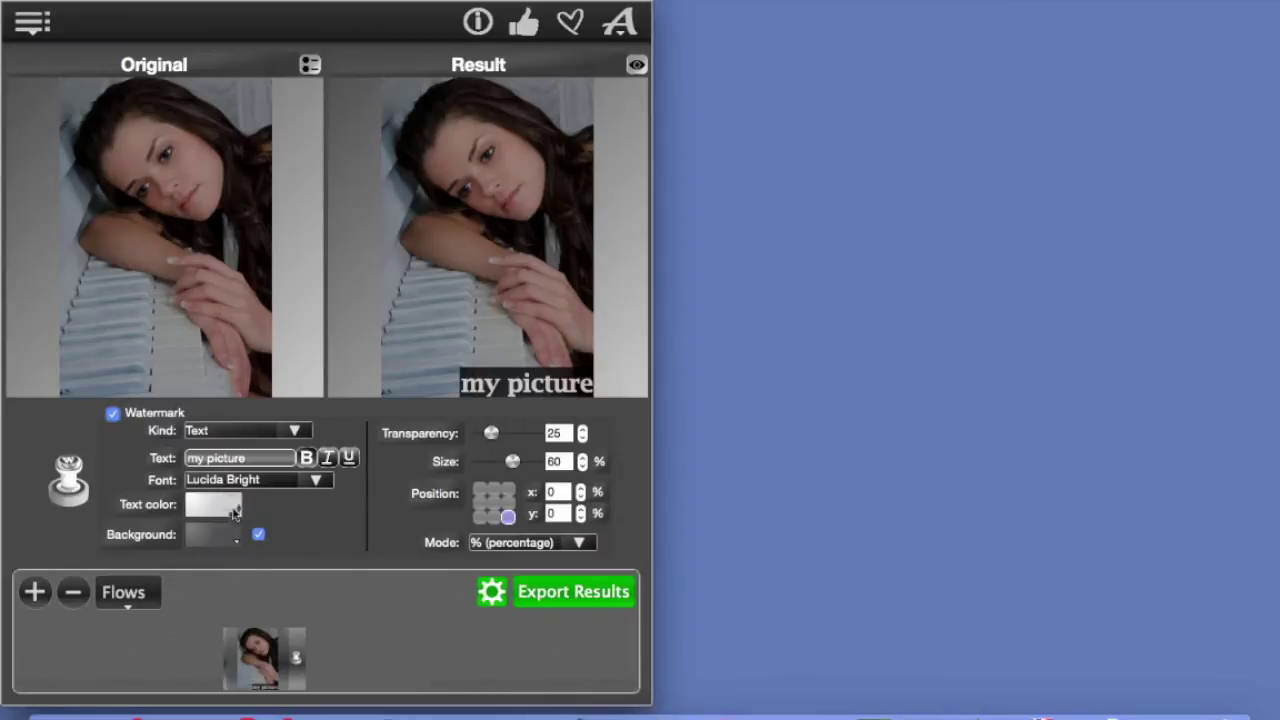
pyautogui.click(231, 505)
pyautogui.click(238, 571)
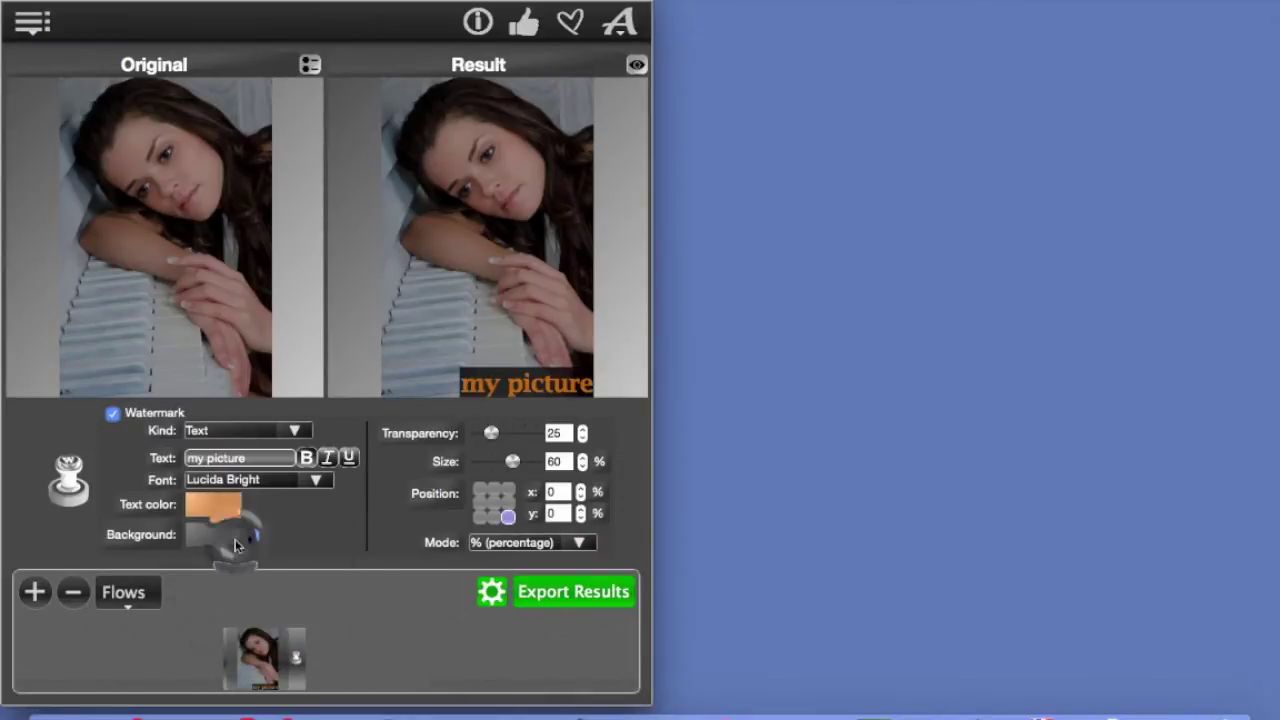
pyautogui.click(238, 535)
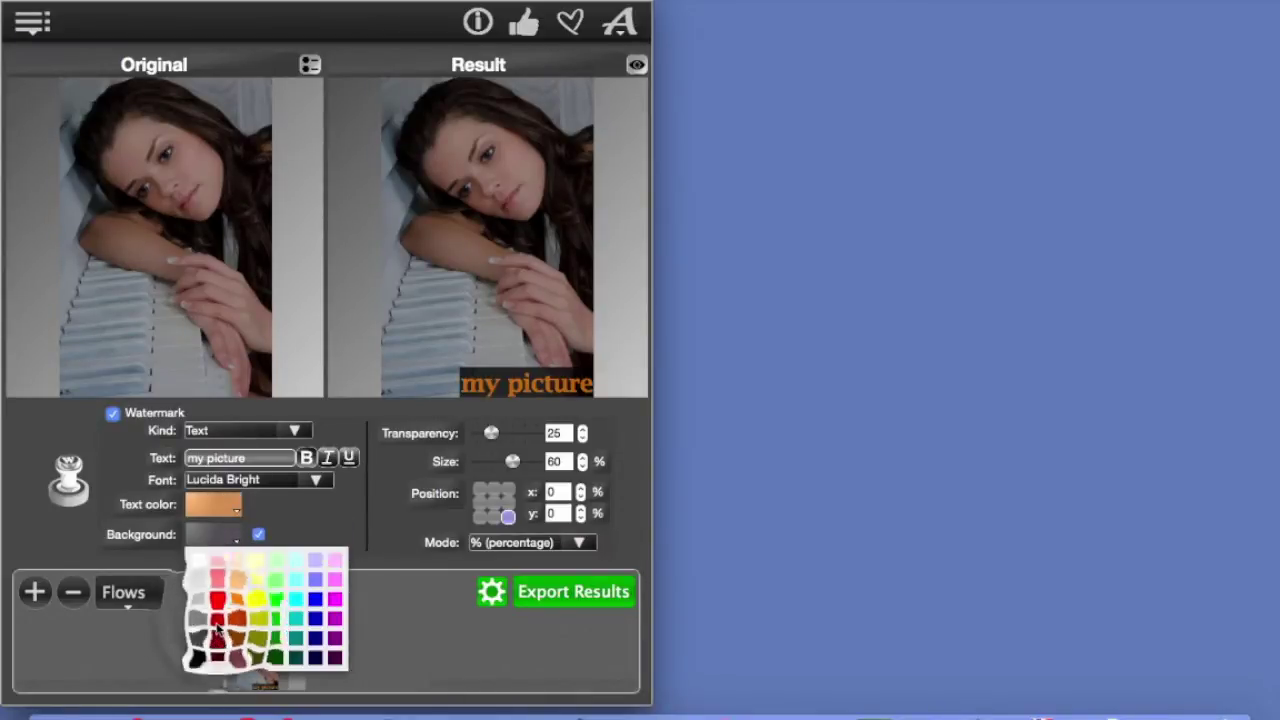
pyautogui.click(216, 617)
pyautogui.click(259, 536)
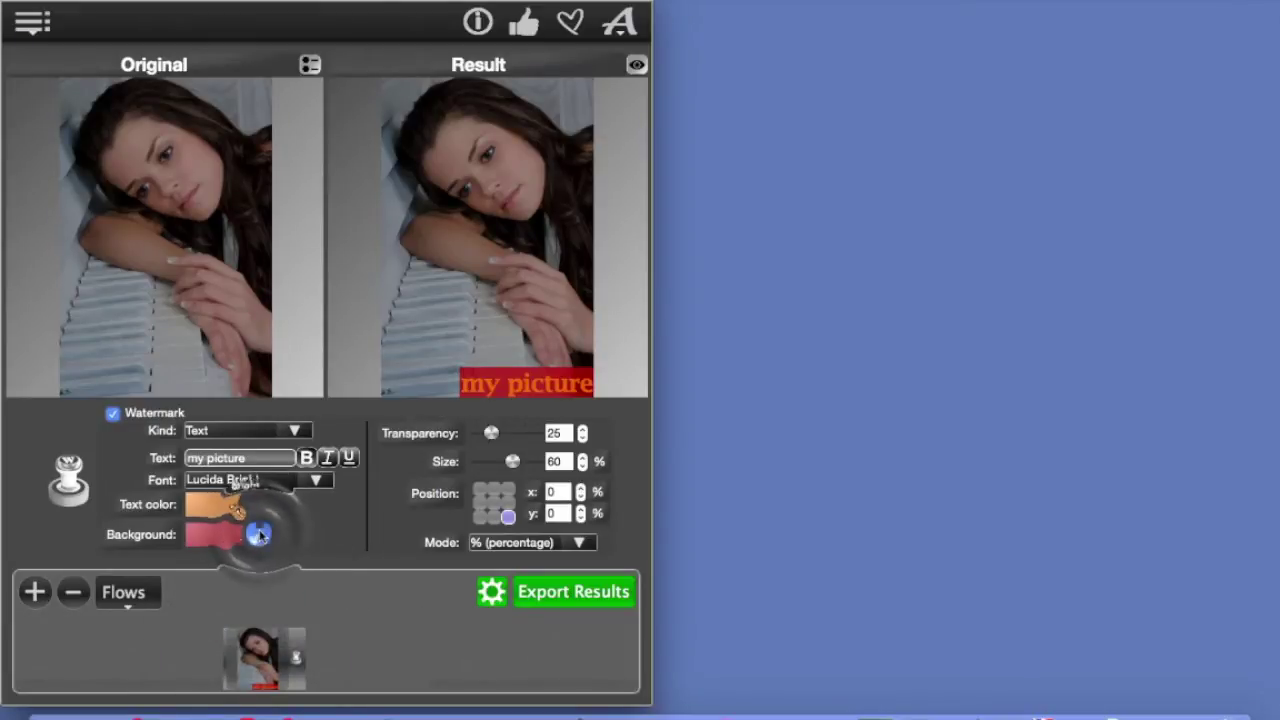
pyautogui.moveTo(476, 390)
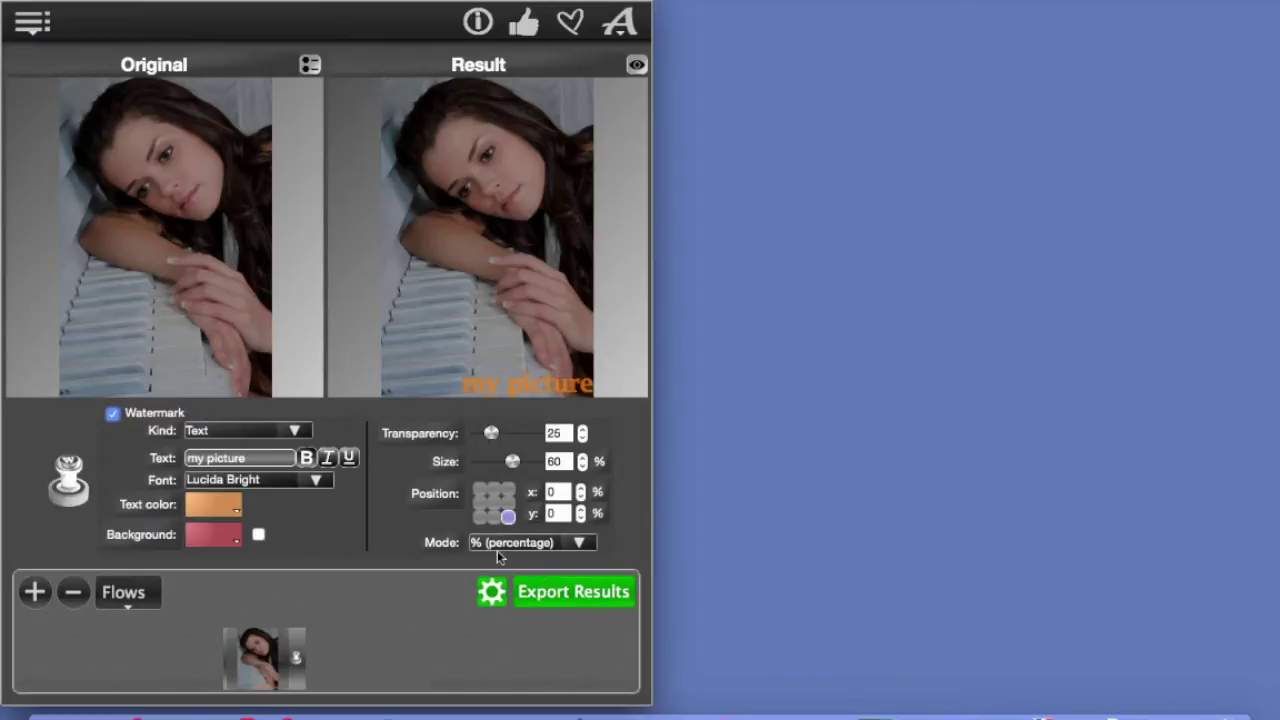
# Step: Size 'my picture' to 99% with transparency 67 along the top, then add a second watermark
pyautogui.click(582, 543)
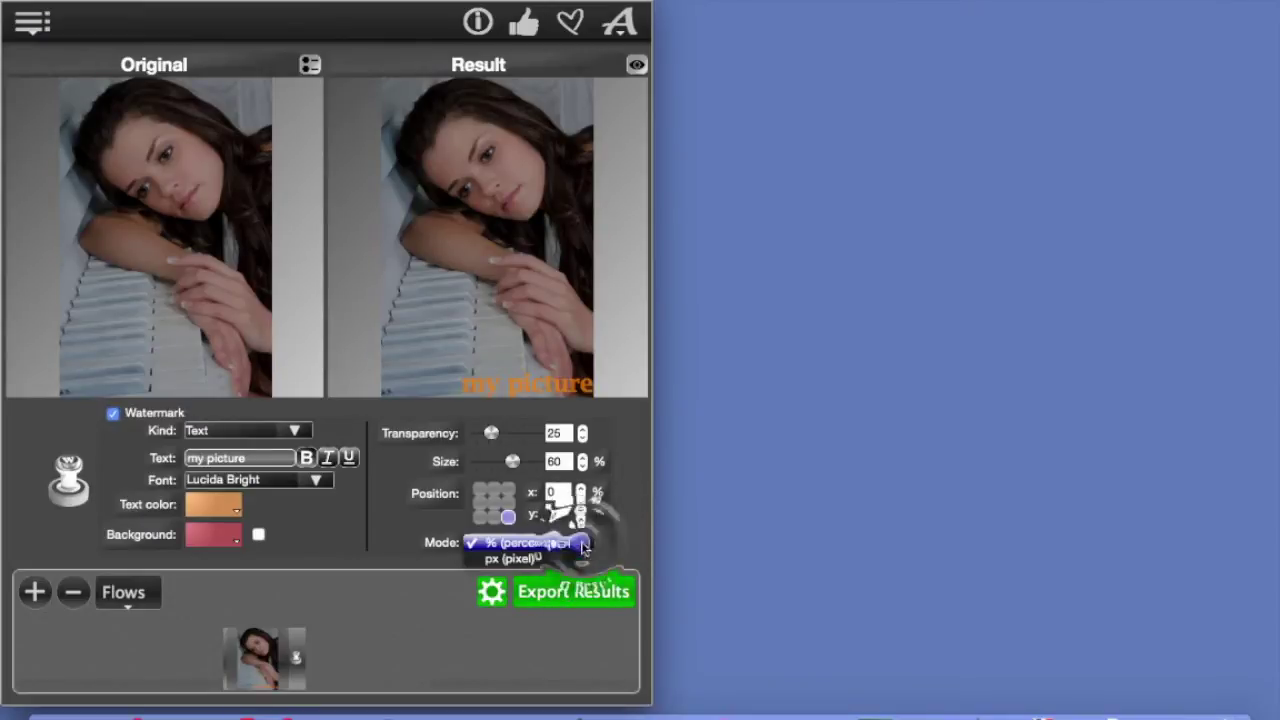
pyautogui.click(580, 543)
pyautogui.moveTo(512, 461); pyautogui.dragTo(517, 433)
pyautogui.moveTo(500, 497); pyautogui.dragTo(505, 513)
pyautogui.click(505, 513)
pyautogui.click(509, 489)
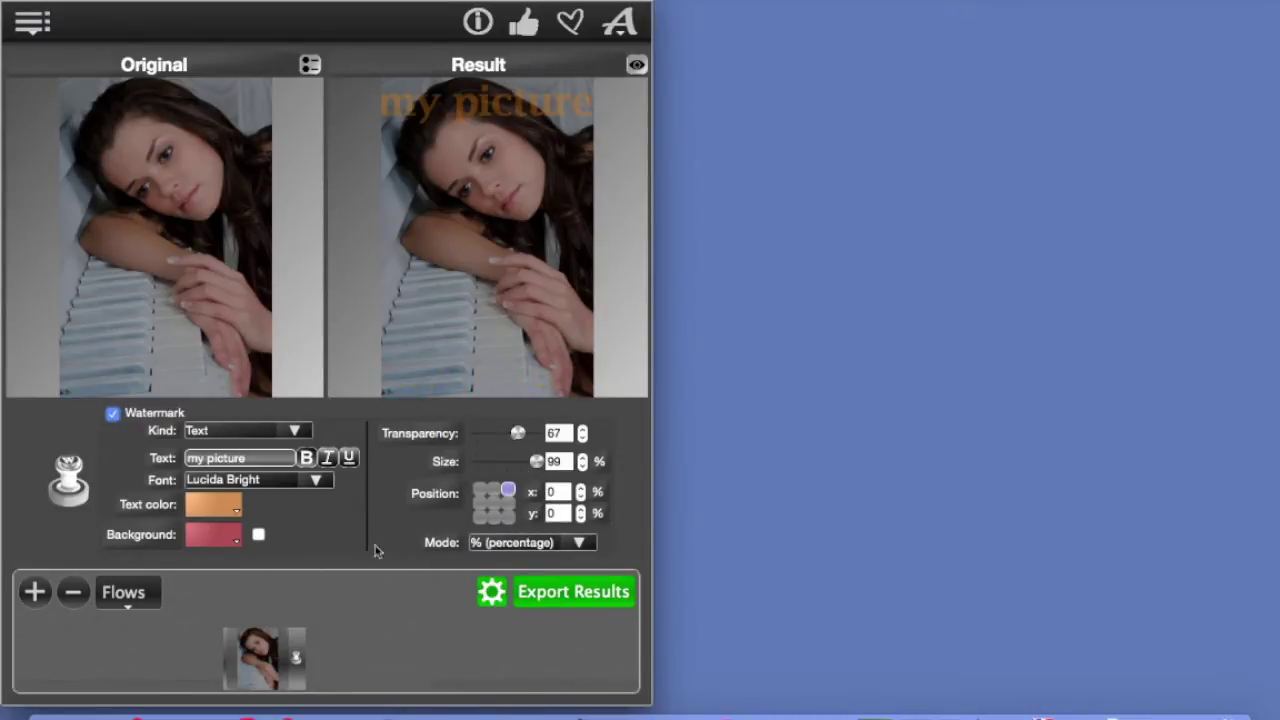
pyautogui.click(34, 592)
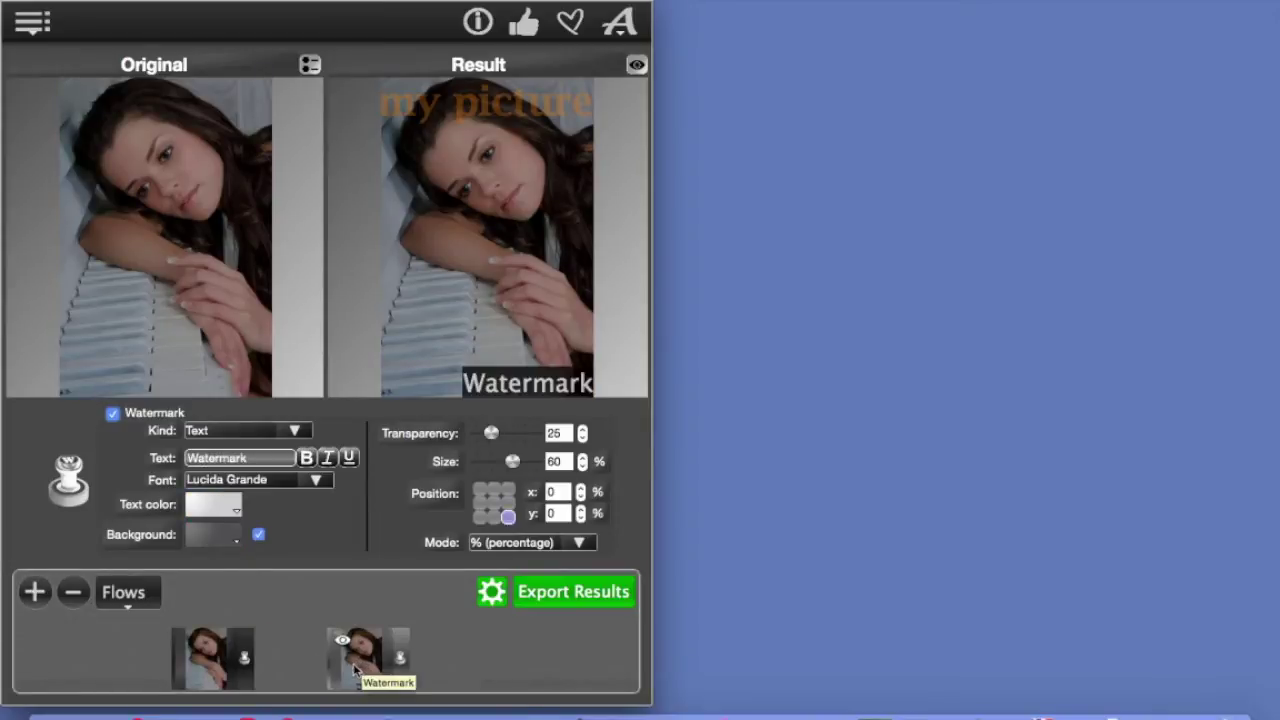
# Step: Make the second watermark the neonway.png logo at transparency 21, size 58, bottom-left
pyautogui.click(290, 431)
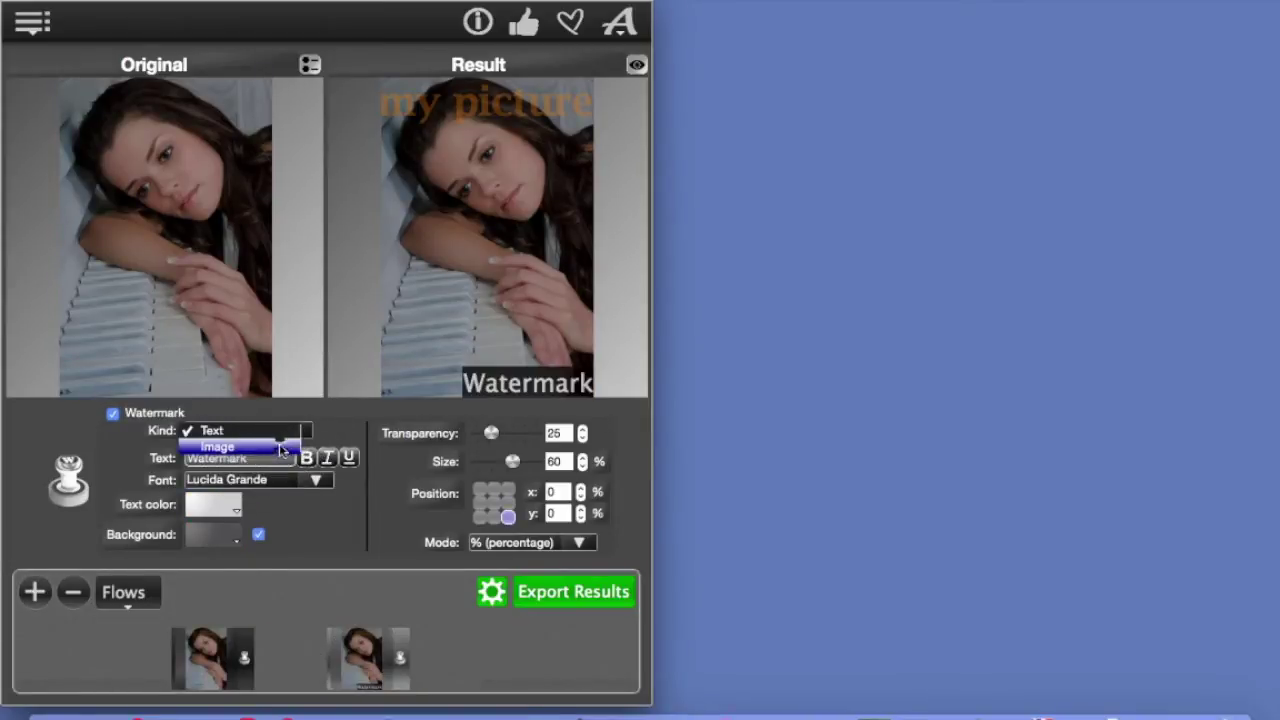
pyautogui.click(286, 448)
pyautogui.moveTo(537, 397)
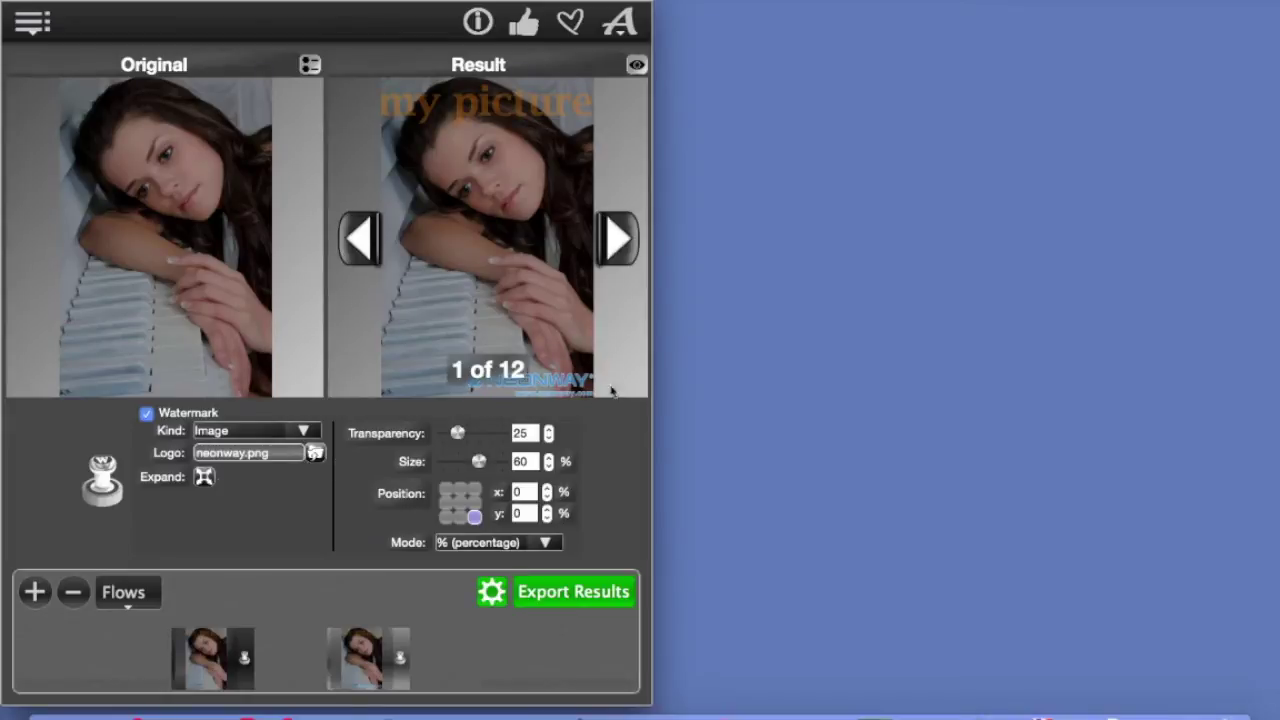
pyautogui.click(204, 476)
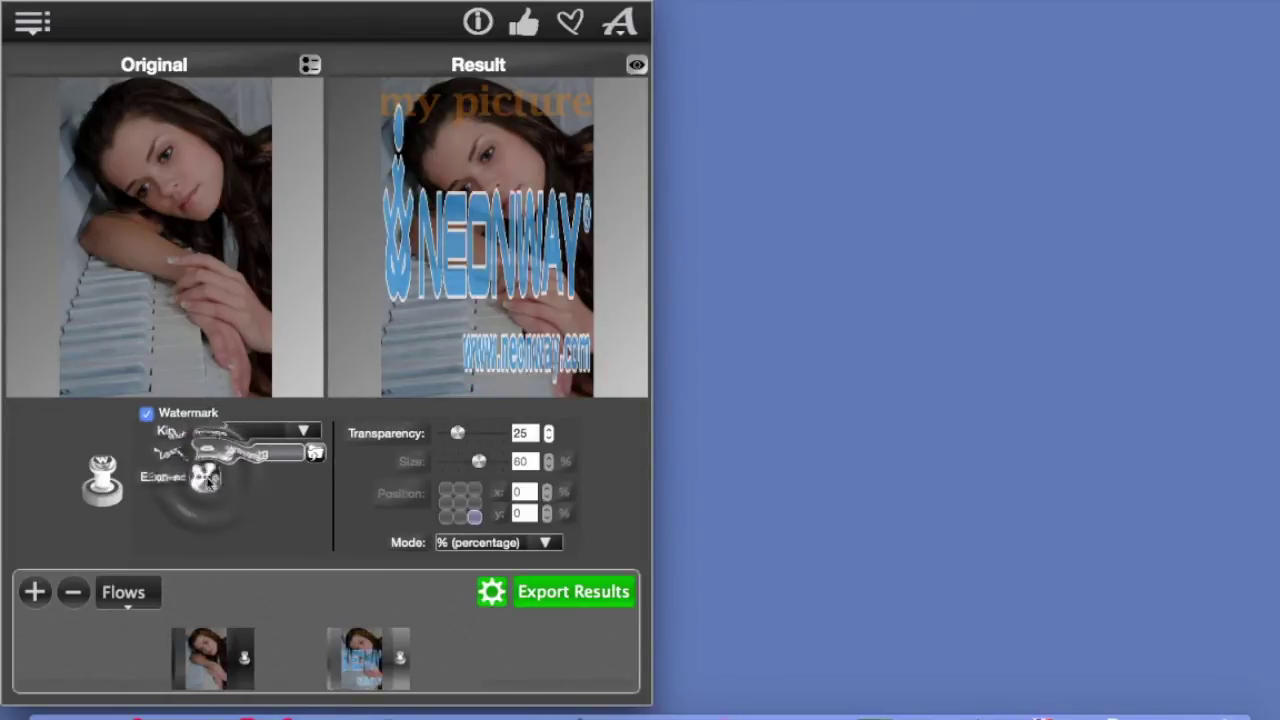
pyautogui.click(205, 477)
pyautogui.moveTo(457, 432)
pyautogui.mouseDown()
pyautogui.moveTo(443, 433)
pyautogui.moveTo(501, 433)
pyautogui.moveTo(474, 433)
pyautogui.mouseUp()
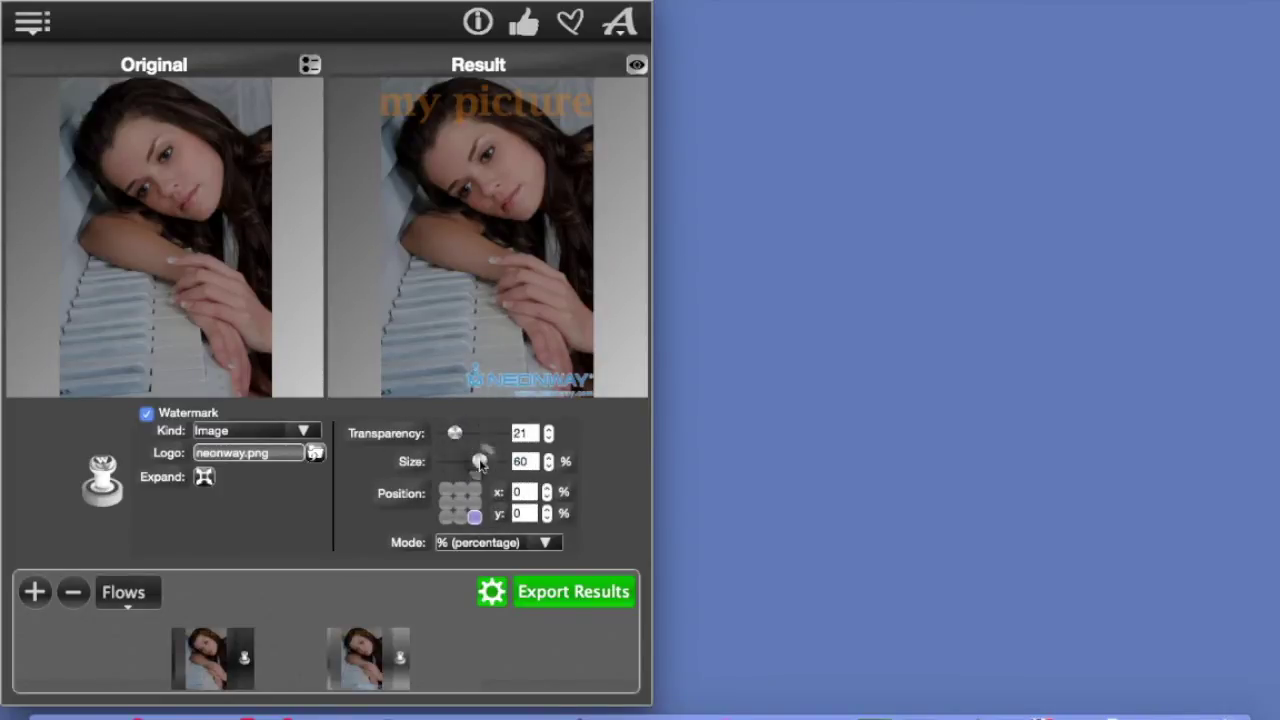
pyautogui.moveTo(478, 461)
pyautogui.mouseDown()
pyautogui.moveTo(444, 463)
pyautogui.moveTo(477, 462)
pyautogui.mouseUp()
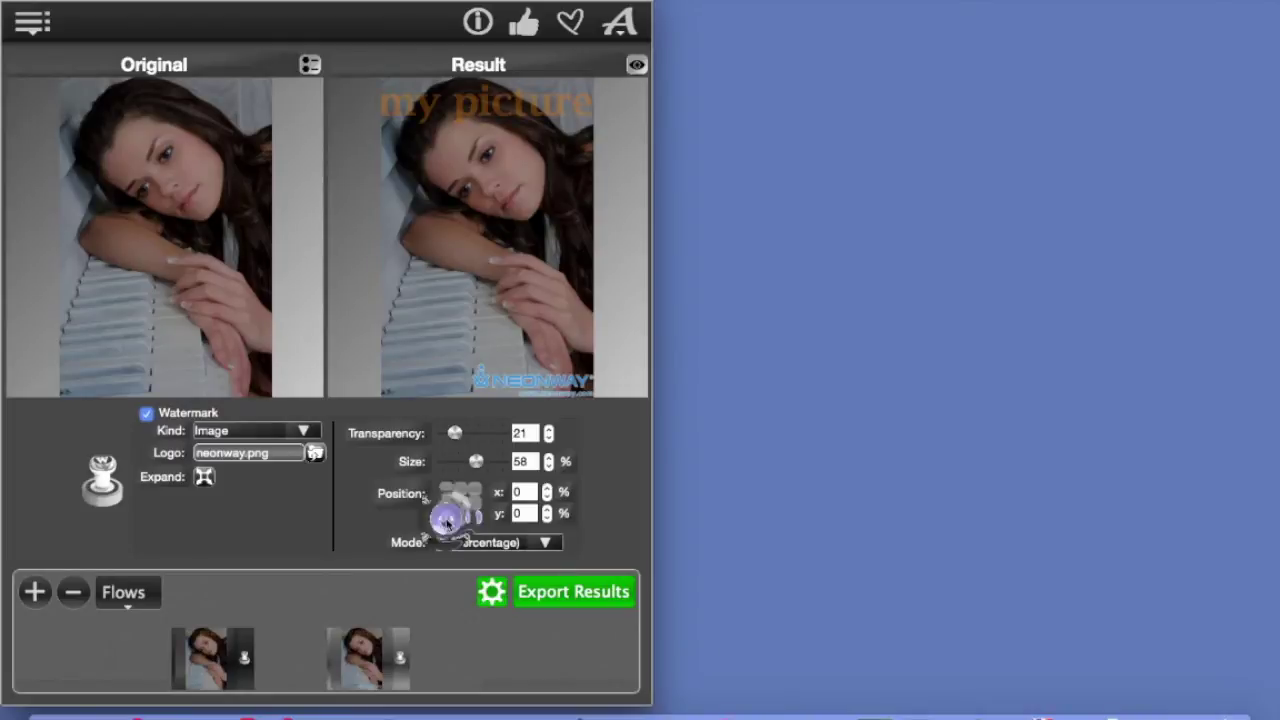
pyautogui.click(446, 517)
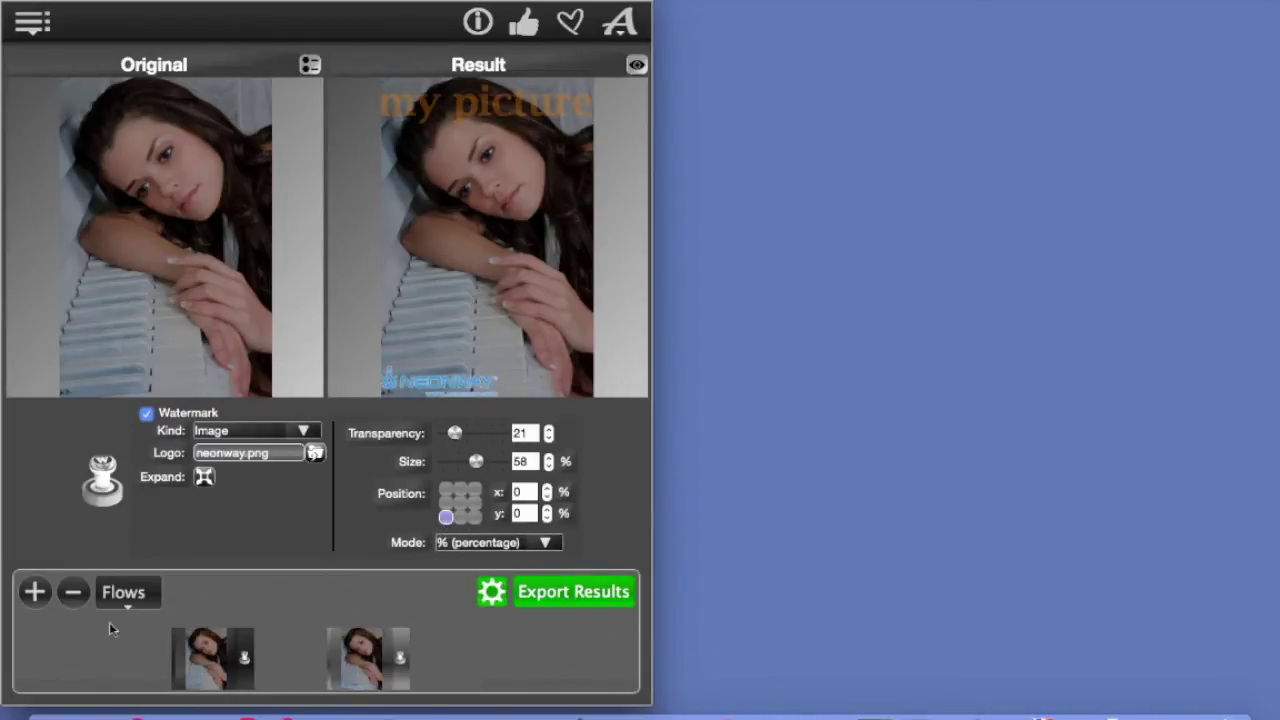
# Step: Add a third image watermark using African Daisy.gif, expanded over the whole photo
pyautogui.click(33, 593)
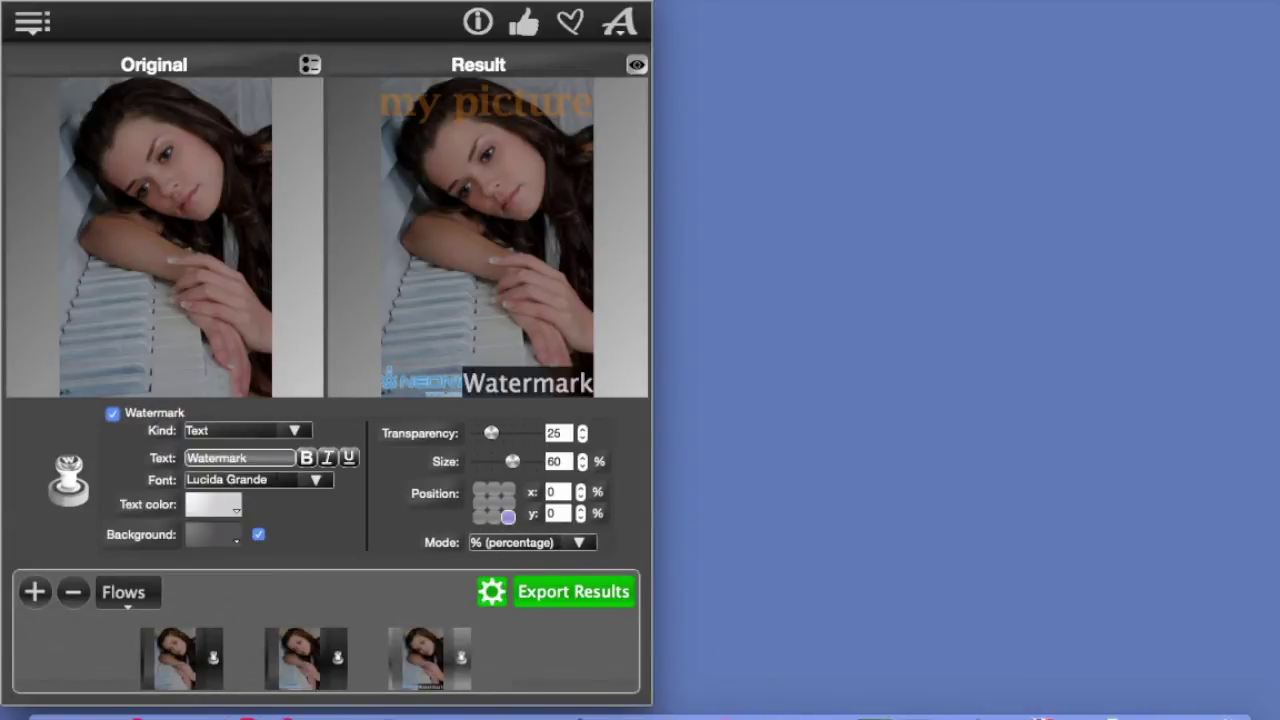
pyautogui.click(285, 431)
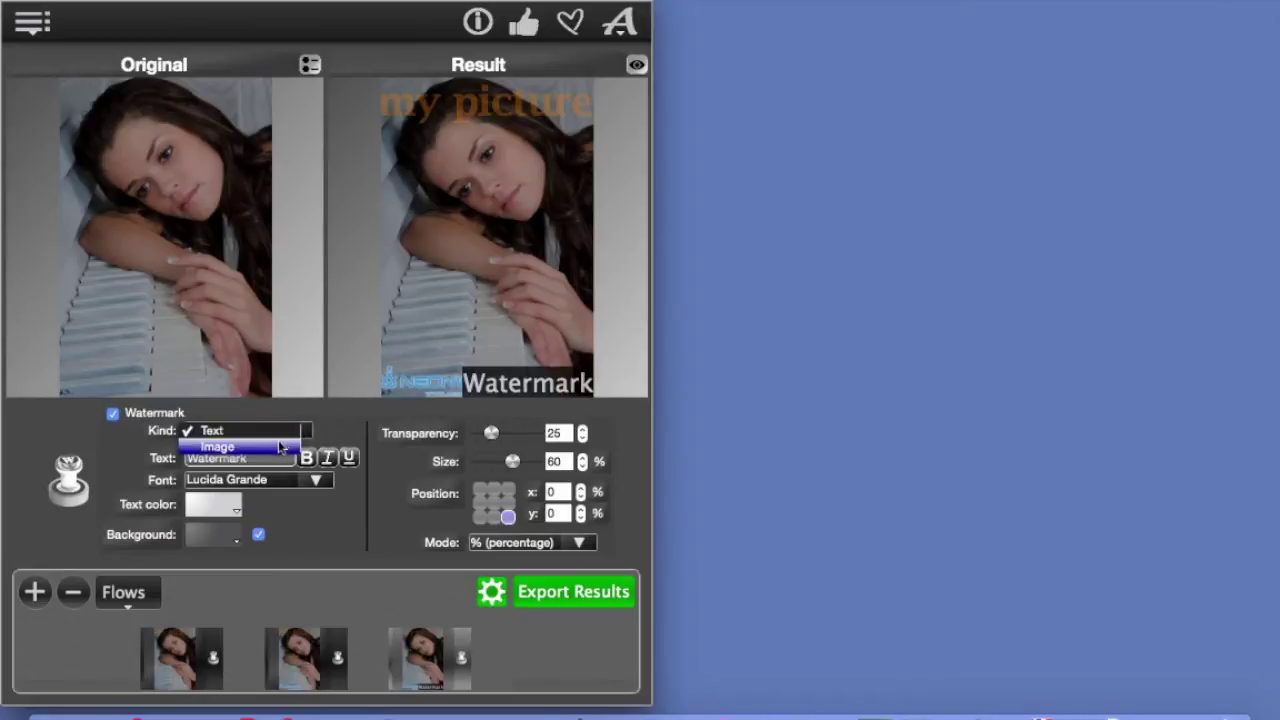
pyautogui.click(284, 447)
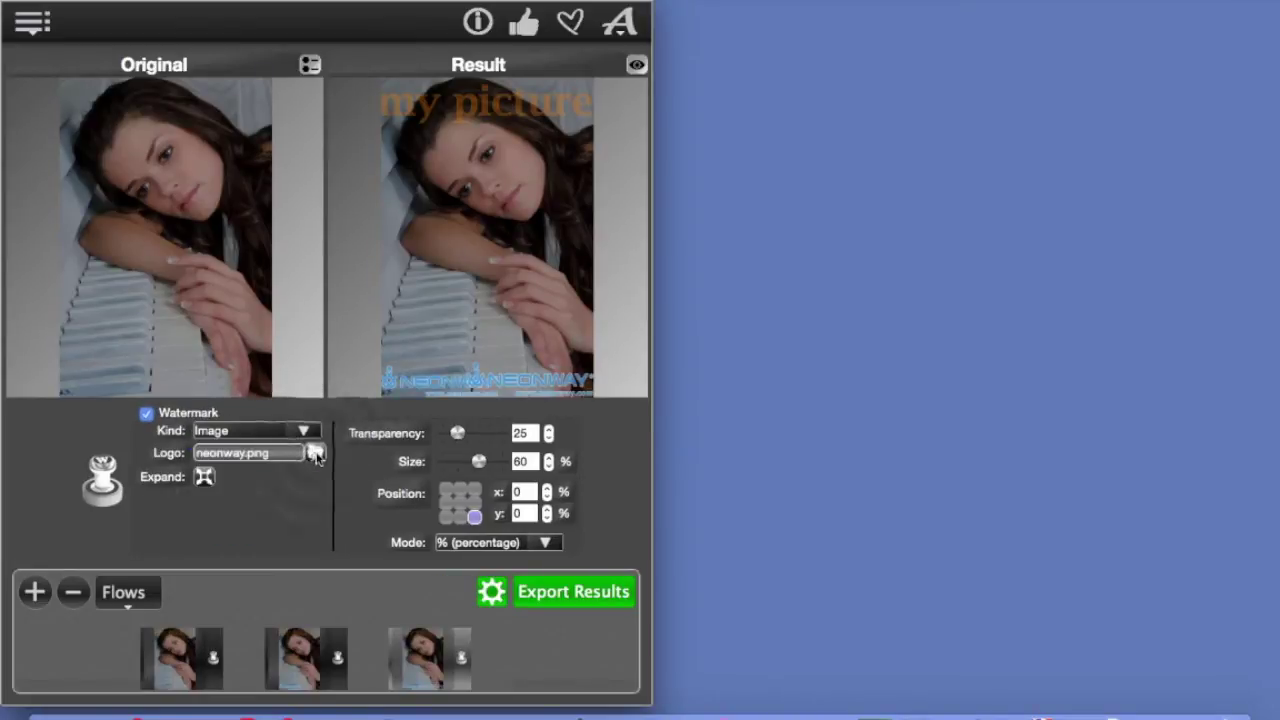
pyautogui.click(315, 453)
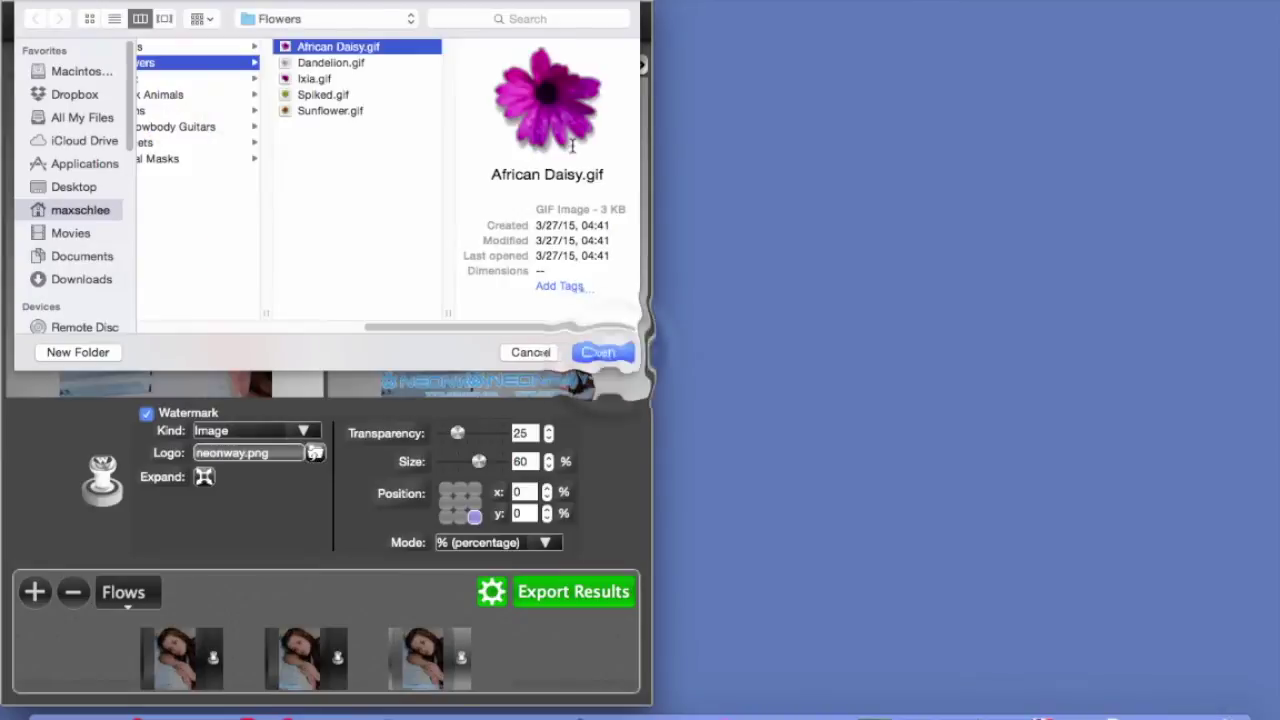
pyautogui.click(600, 352)
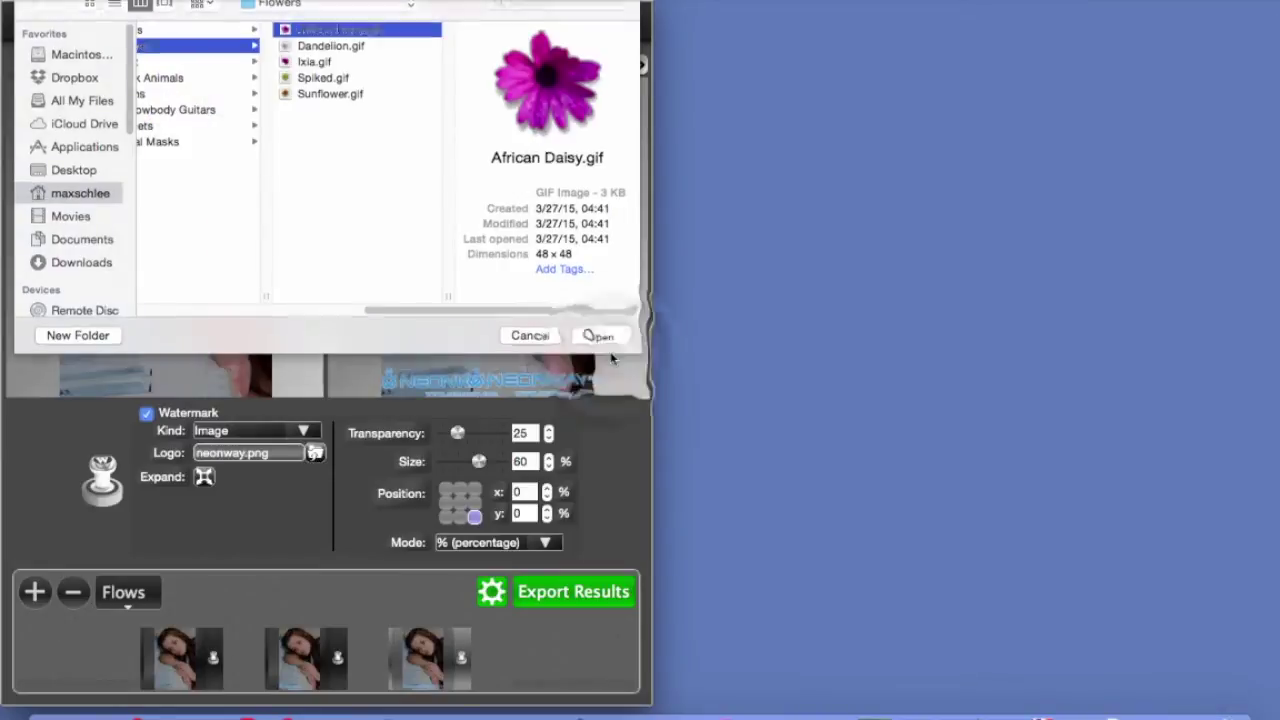
pyautogui.click(204, 478)
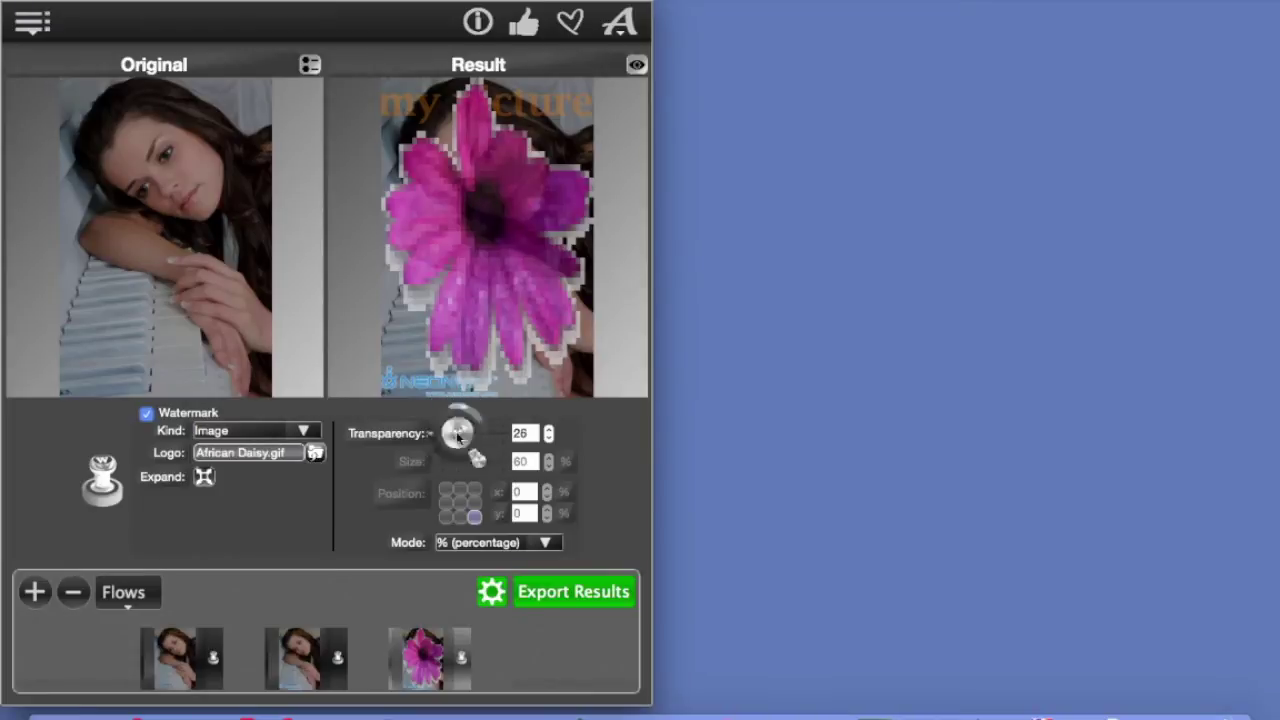
pyautogui.moveTo(457, 433); pyautogui.dragTo(482, 437)
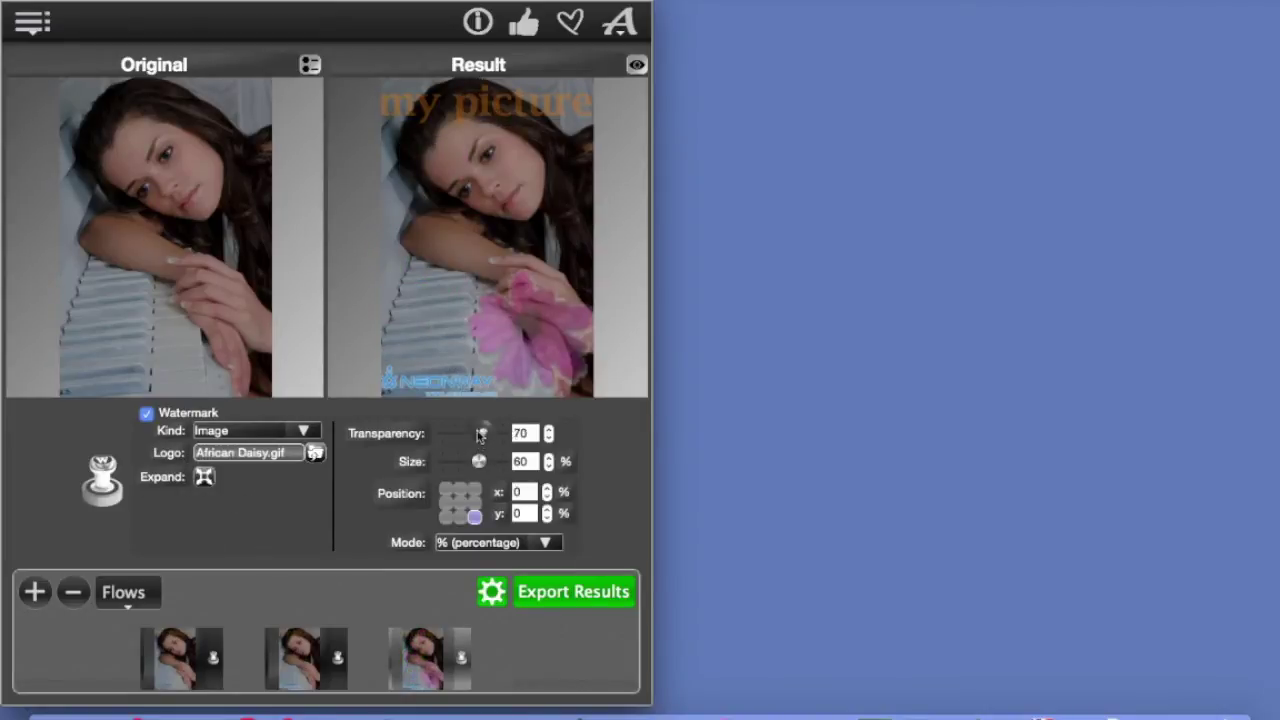
# Step: Set the daisy watermark to transparency 9 and place it in the bottom-right corner
pyautogui.moveTo(481, 436); pyautogui.dragTo(447, 434)
pyautogui.moveTo(448, 355)
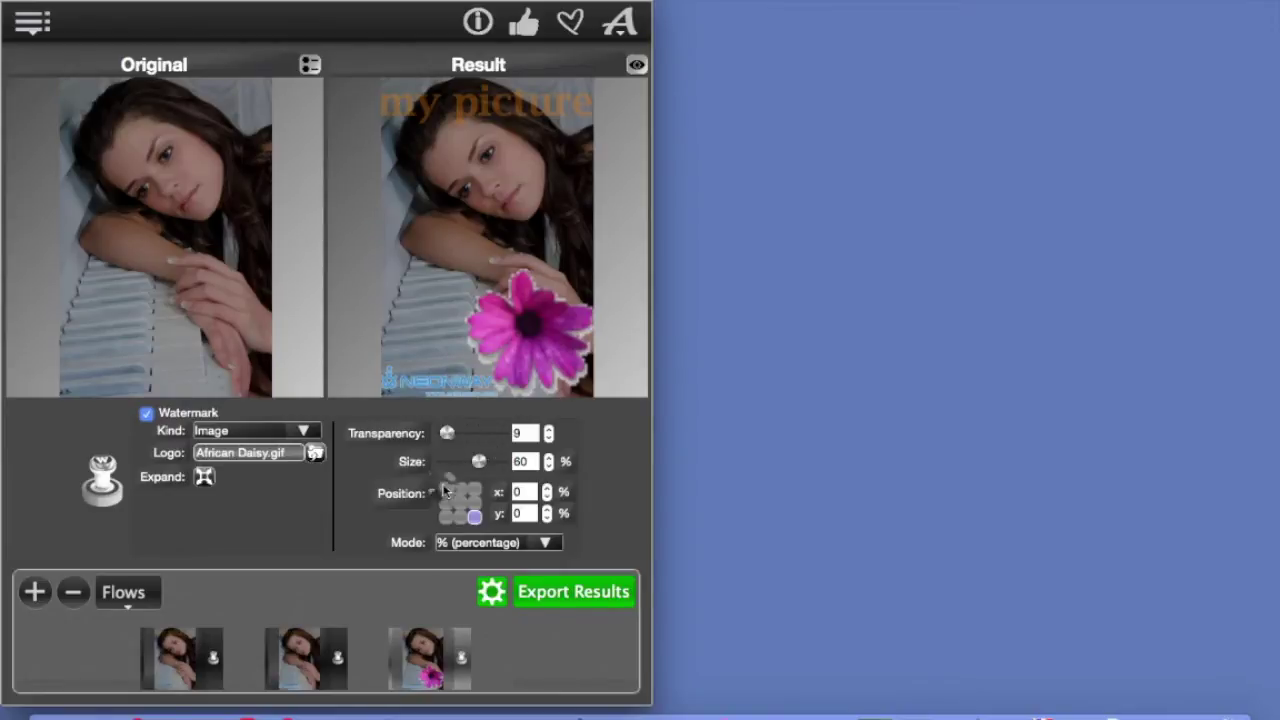
pyautogui.click(445, 490)
pyautogui.click(474, 490)
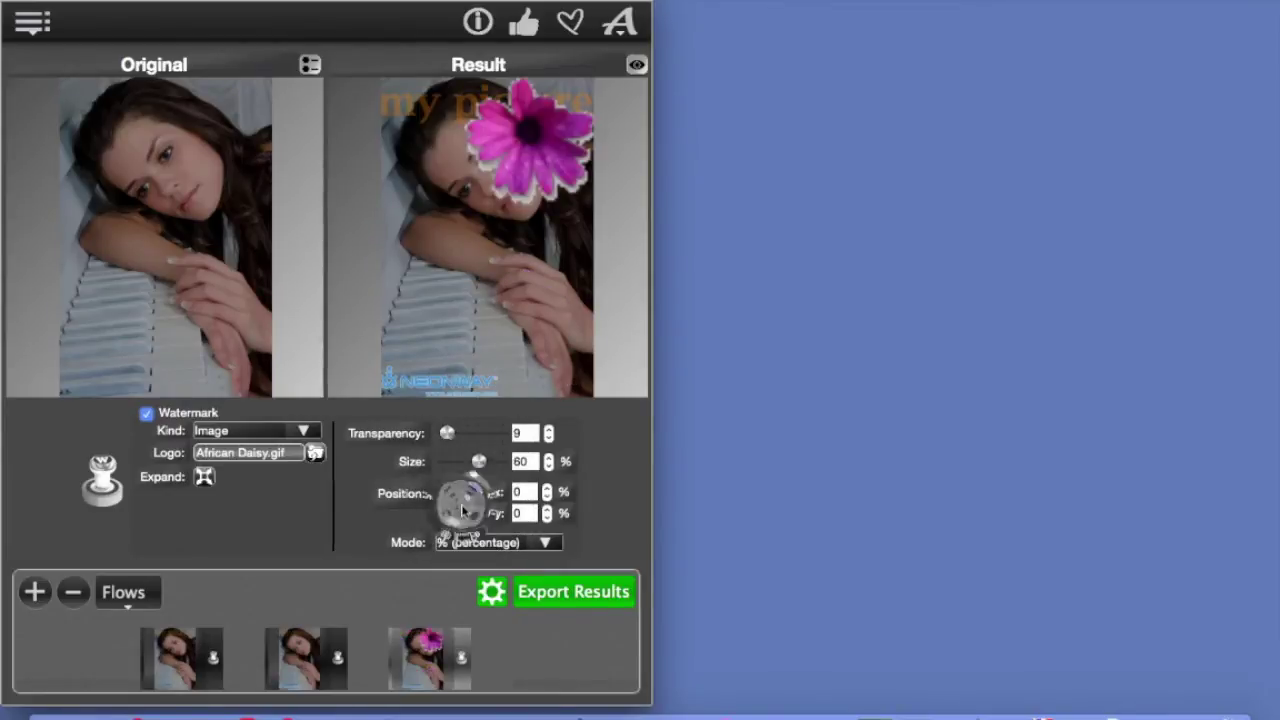
pyautogui.click(461, 504)
pyautogui.click(474, 503)
pyautogui.click(474, 516)
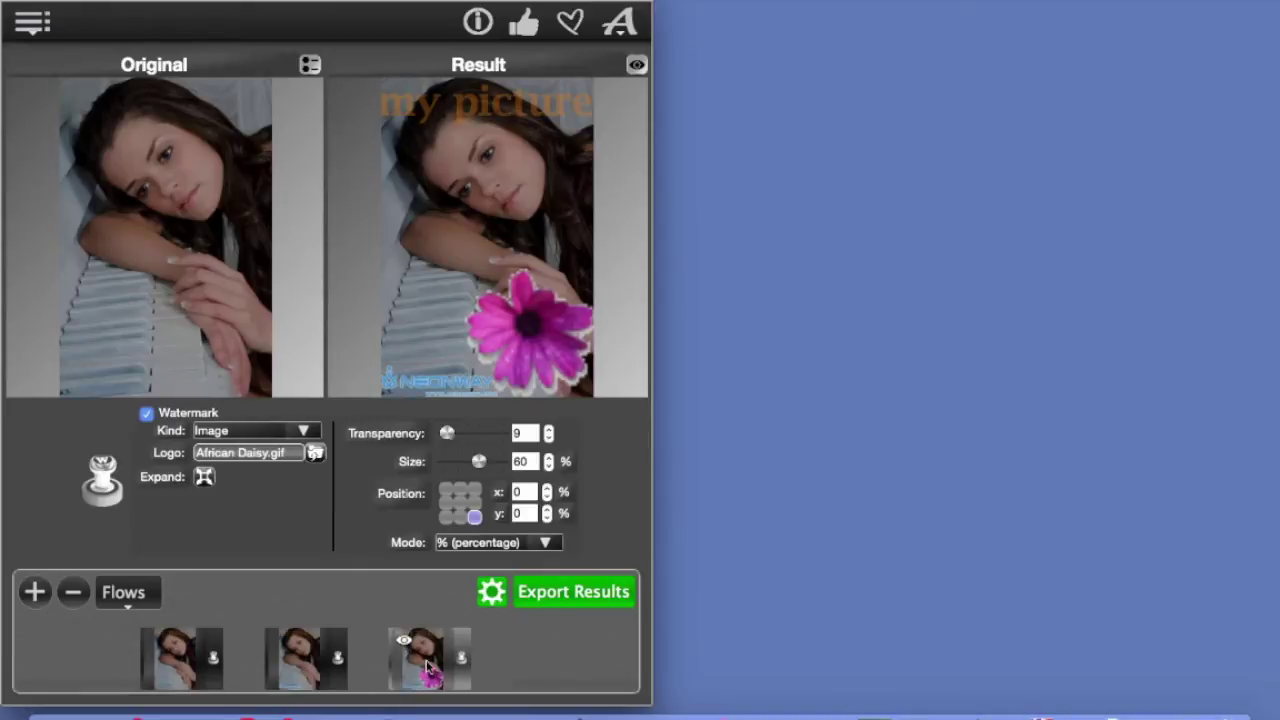
pyautogui.moveTo(428, 668); pyautogui.dragTo(211, 668)
# Step: Preview each watermark layer, reorder the layers, and inspect the enlarged final result
pyautogui.click(156, 640)
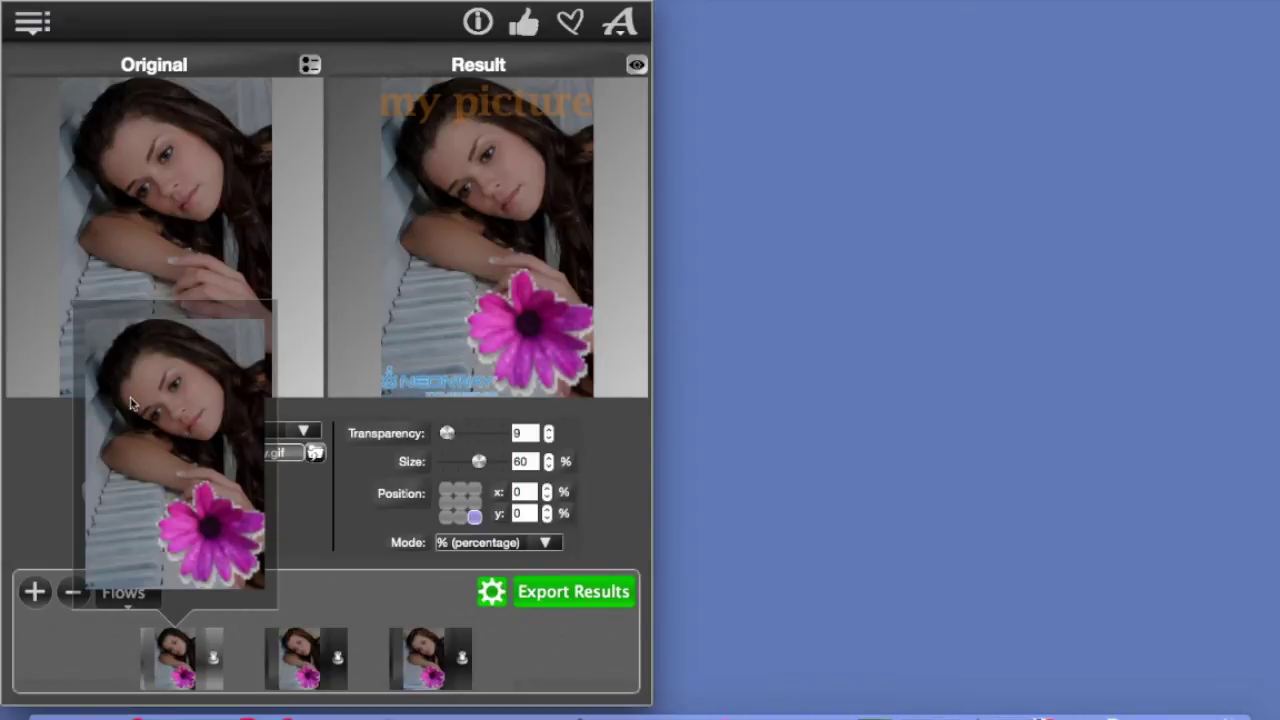
pyautogui.click(281, 640)
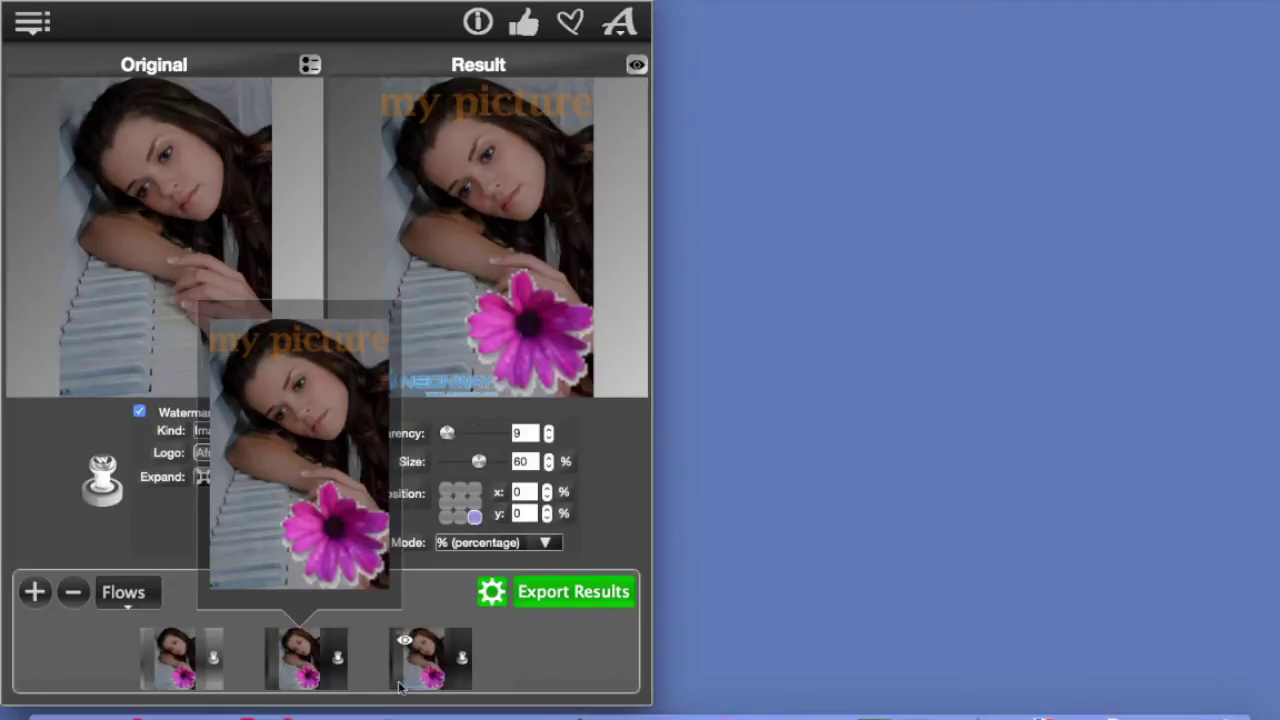
pyautogui.click(404, 640)
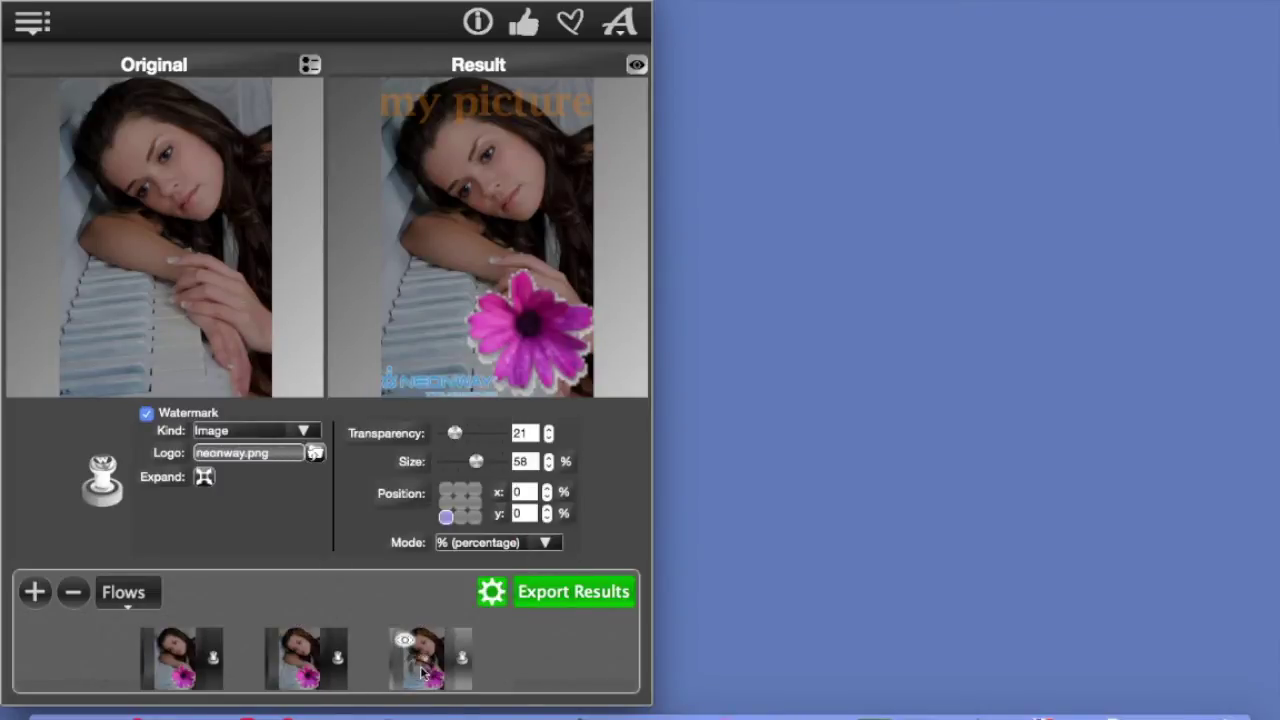
pyautogui.moveTo(430, 660)
pyautogui.mouseDown()
pyautogui.moveTo(230, 660)
pyautogui.moveTo(462, 665)
pyautogui.moveTo(420, 668)
pyautogui.mouseUp()
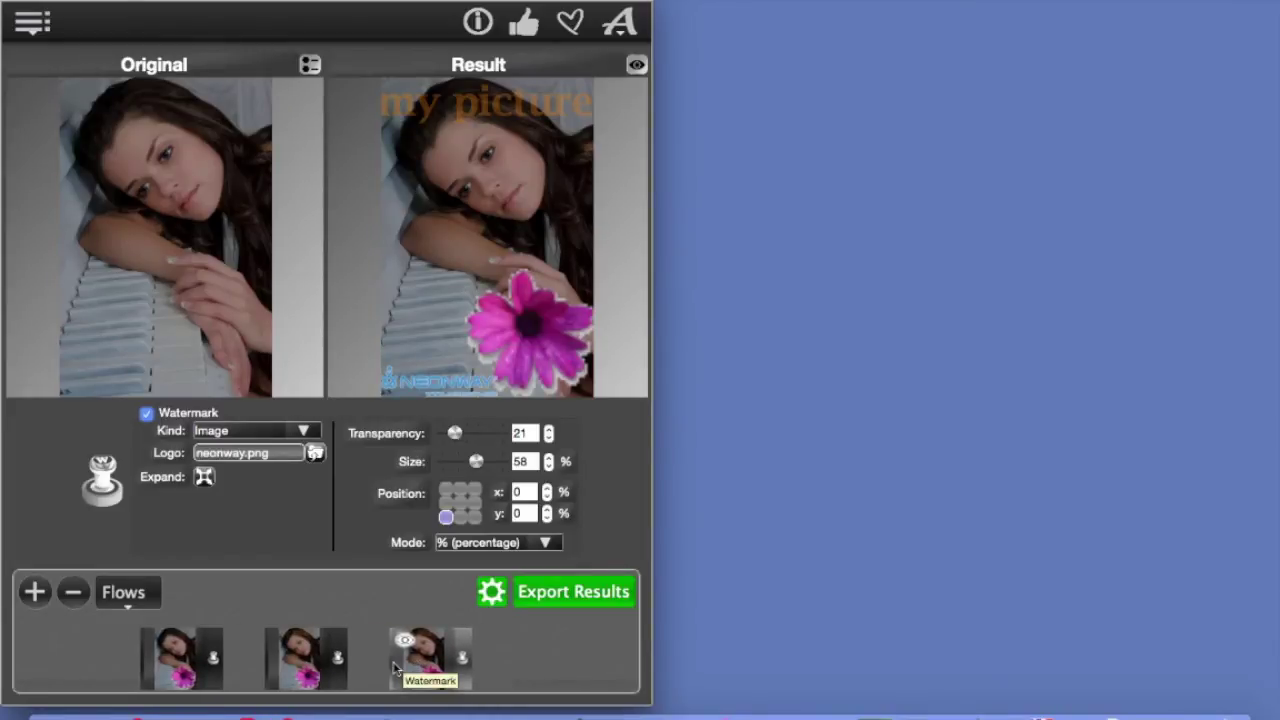
pyautogui.click(404, 640)
pyautogui.moveTo(539, 591); pyautogui.dragTo(586, 606)
pyautogui.press('Escape')
# Step: Step through the batch photos to check the combined watermarks on each
pyautogui.moveTo(614, 243)
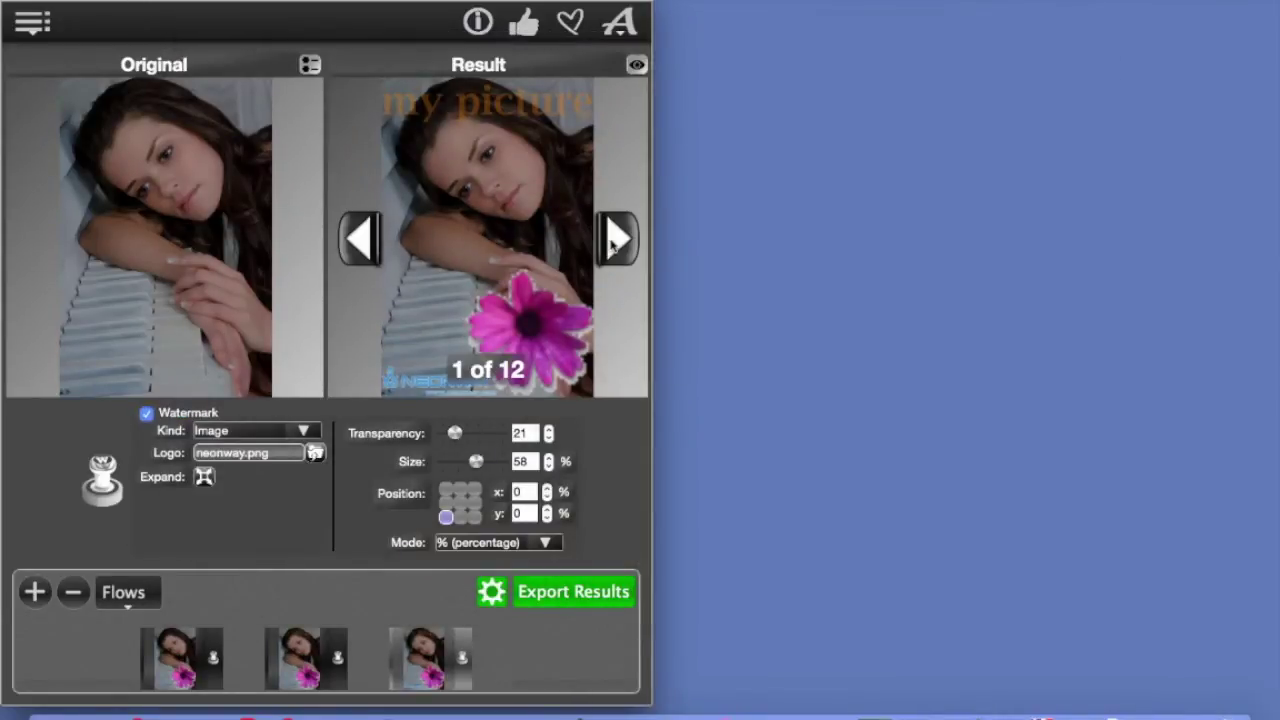
pyautogui.moveTo(221, 283)
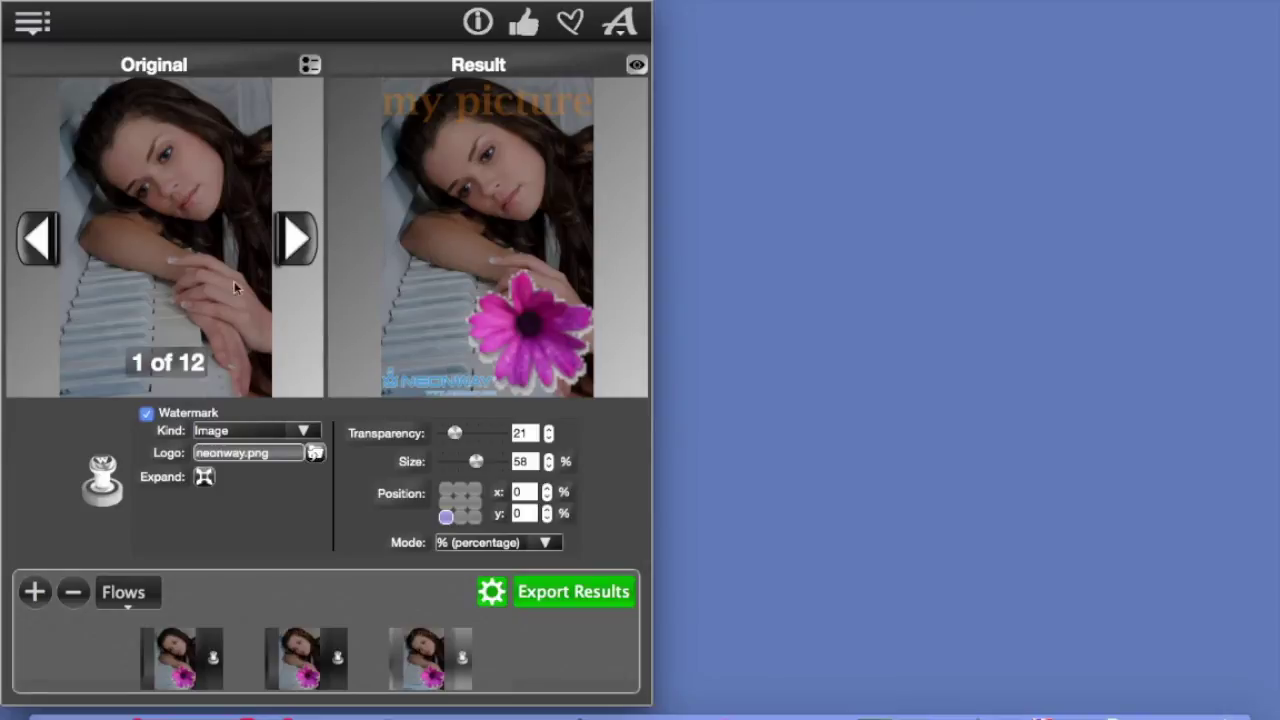
pyautogui.click(612, 240)
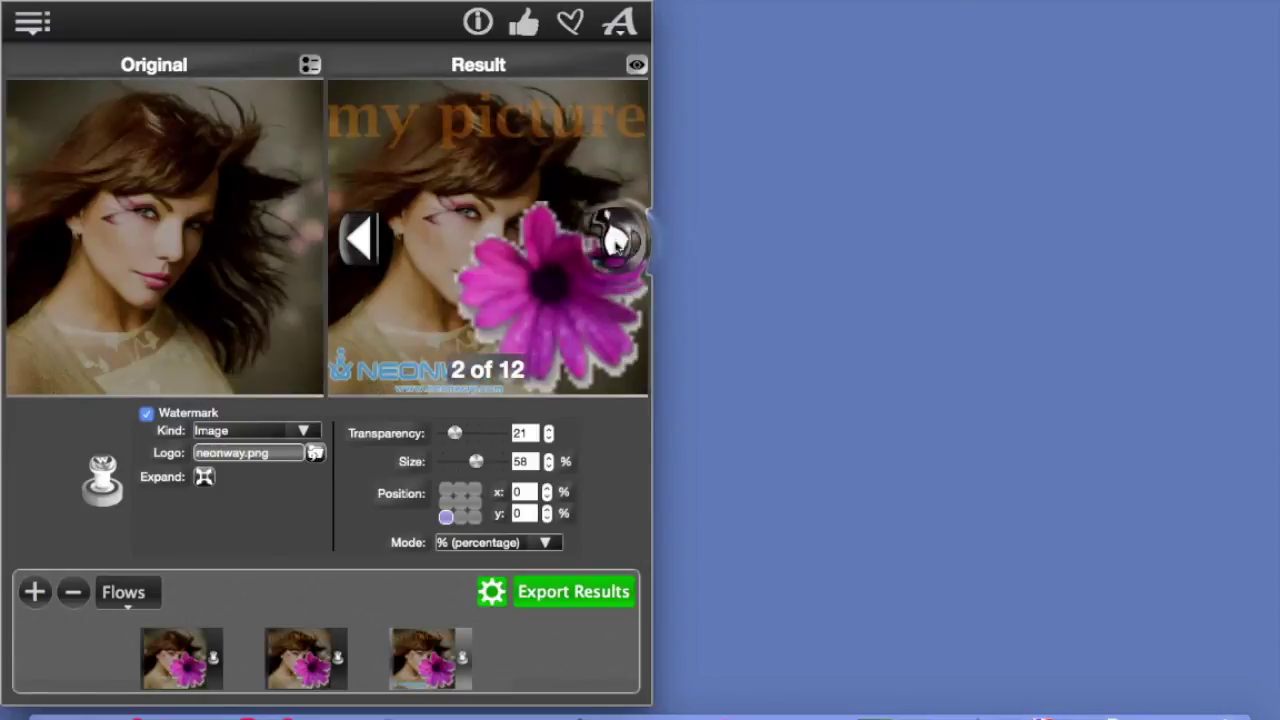
pyautogui.click(616, 242)
pyautogui.click(616, 242)
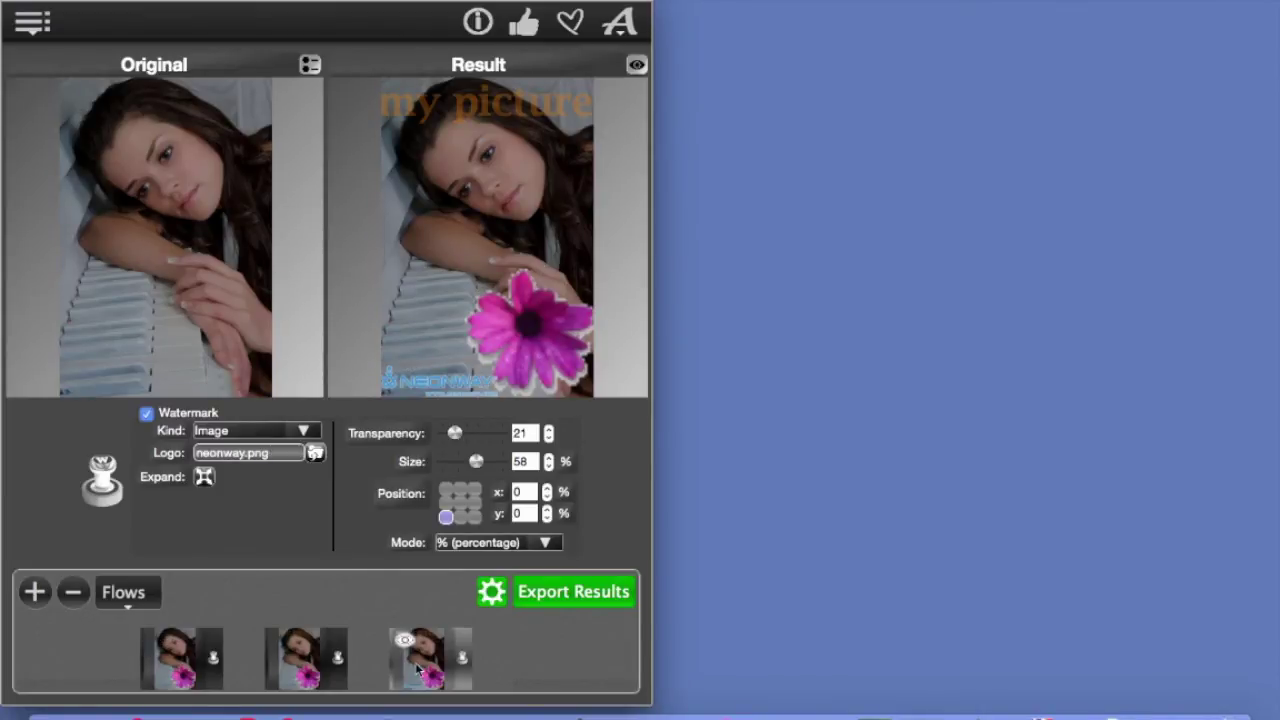
# Step: Save the current watermark flow under the name 'my picture'
pyautogui.click(120, 595)
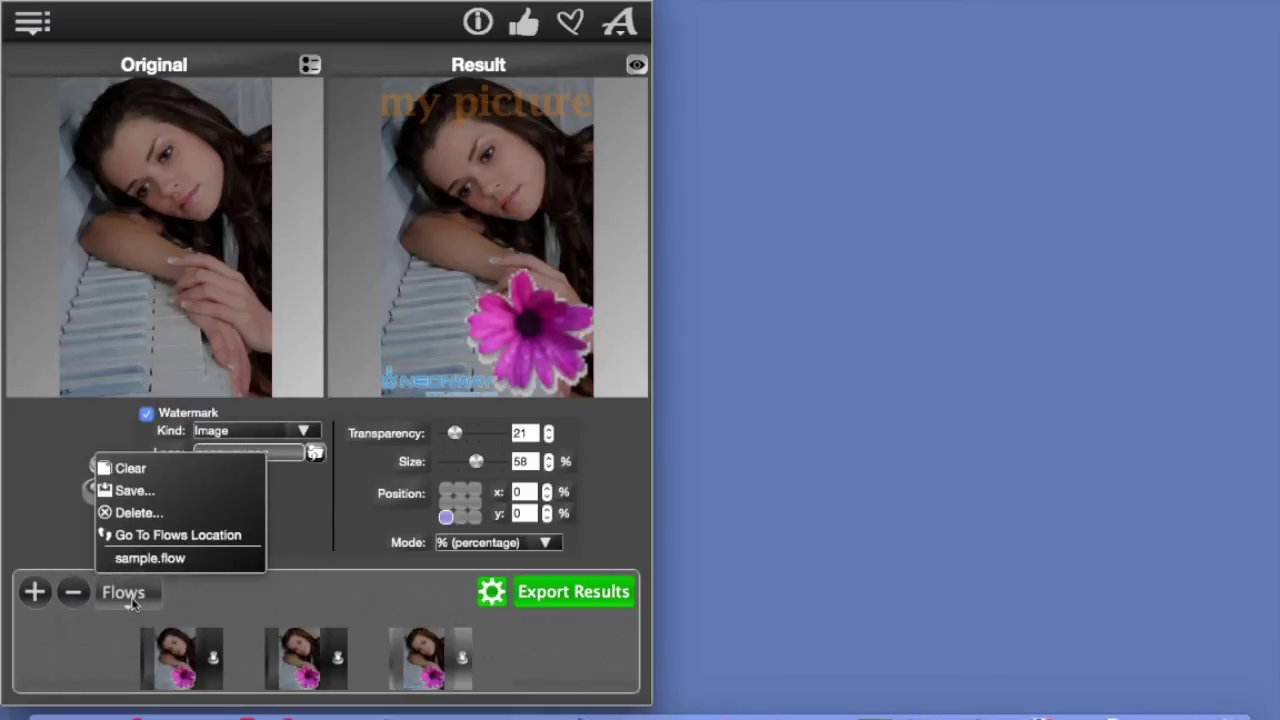
pyautogui.click(135, 491)
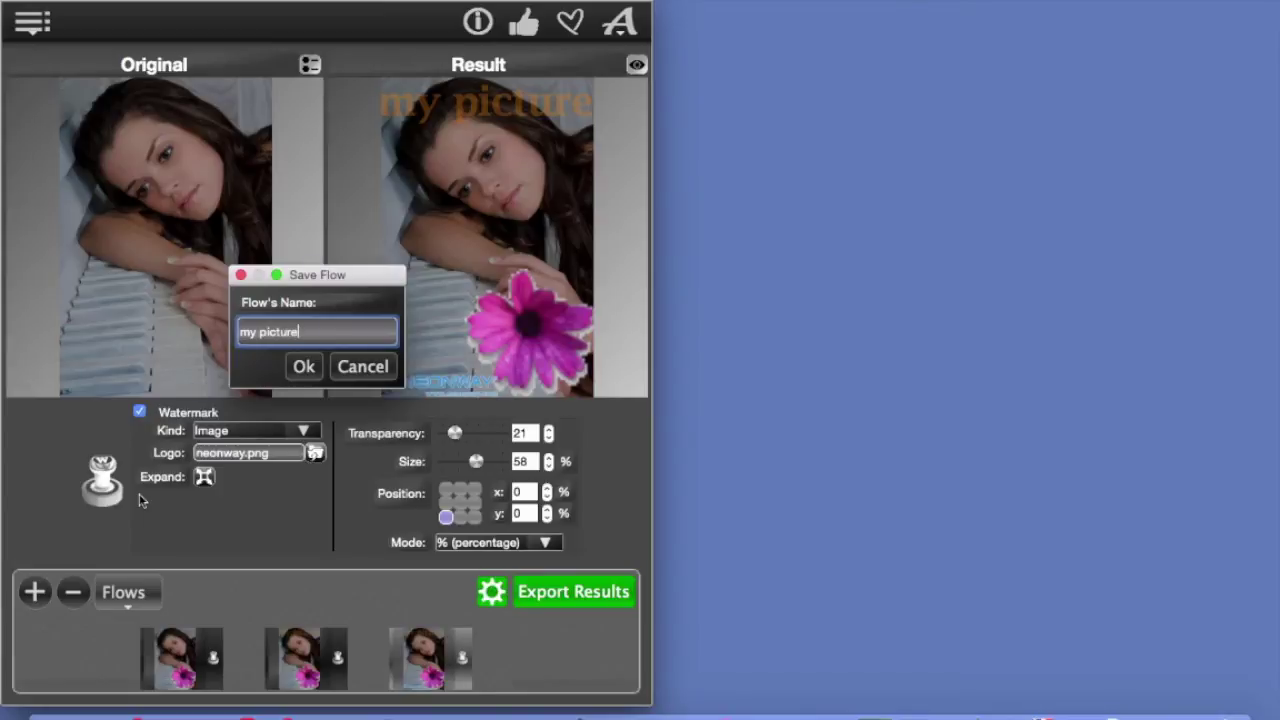
pyautogui.write('my picture')
pyautogui.click(345, 366)
pyautogui.click(491, 592)
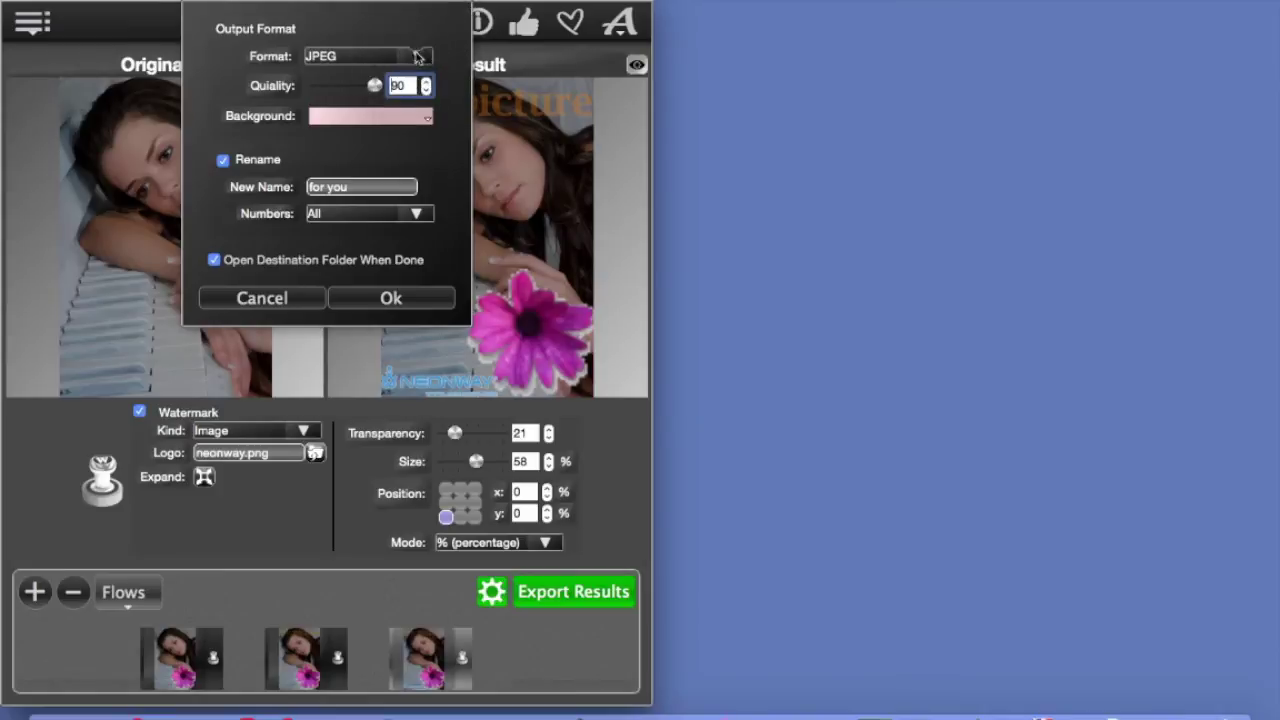
# Step: Set the export format to PNG and clear the old 'for you' rename text
pyautogui.click(416, 55)
pyautogui.click(375, 74)
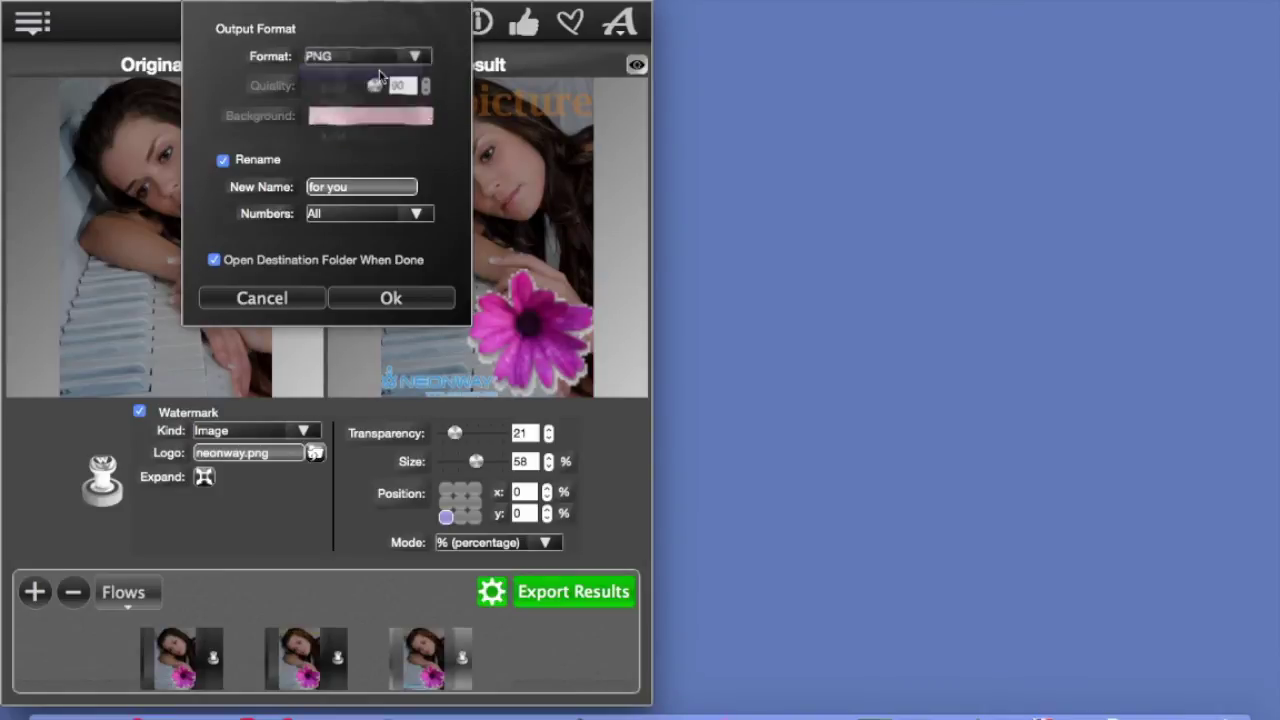
pyautogui.tripleClick(343, 187)
pyautogui.press('BackSpace')
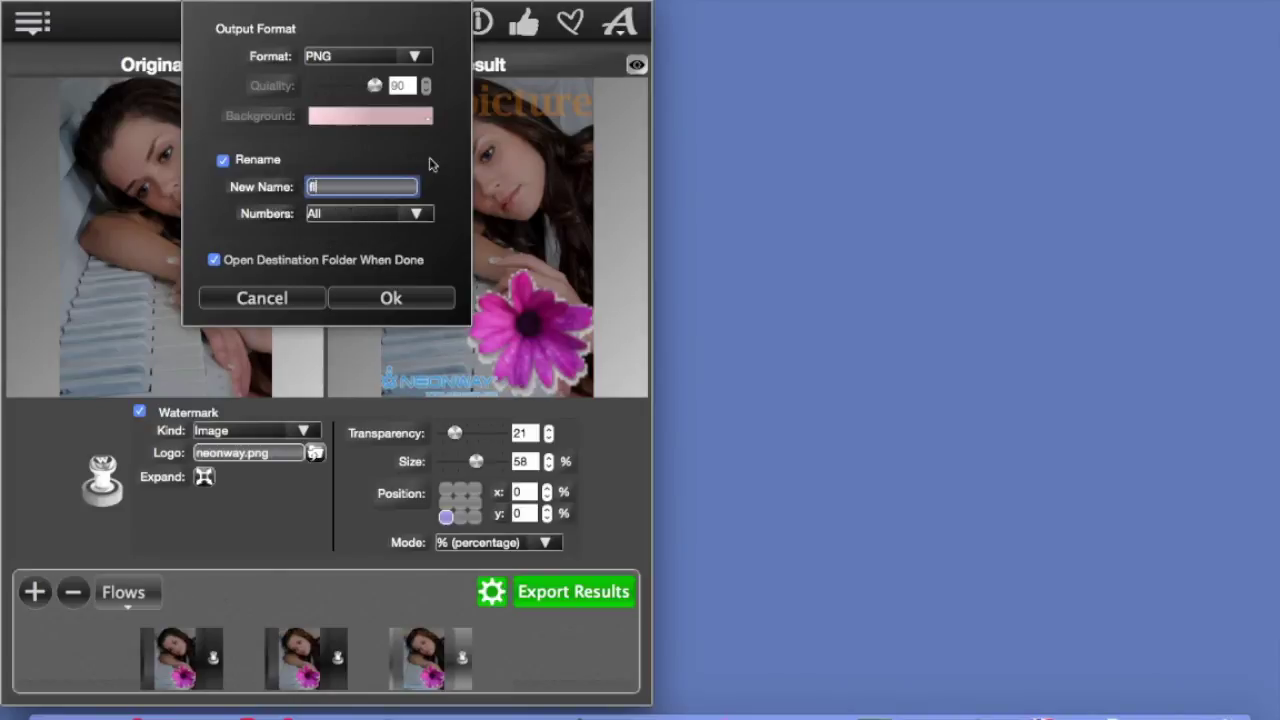
pyautogui.click(423, 298)
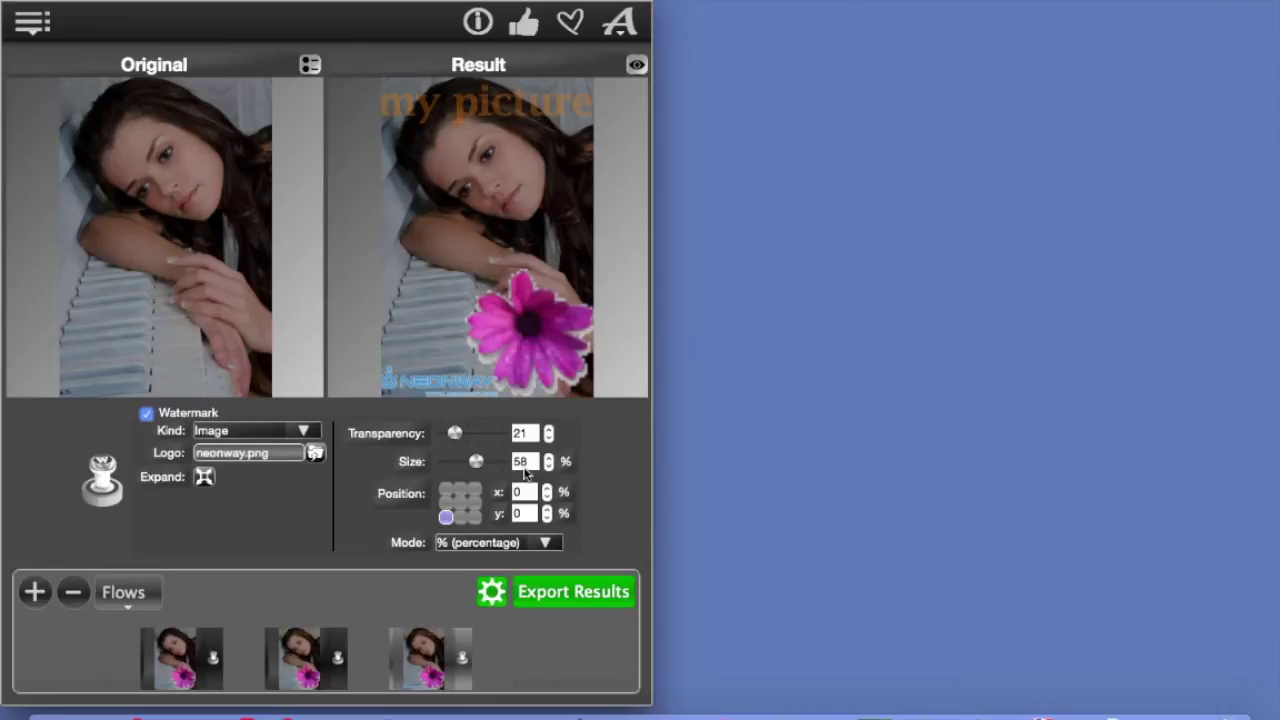
# Step: Export all 12 watermarked photos as flower0.png through flower11.png
pyautogui.click(598, 600)
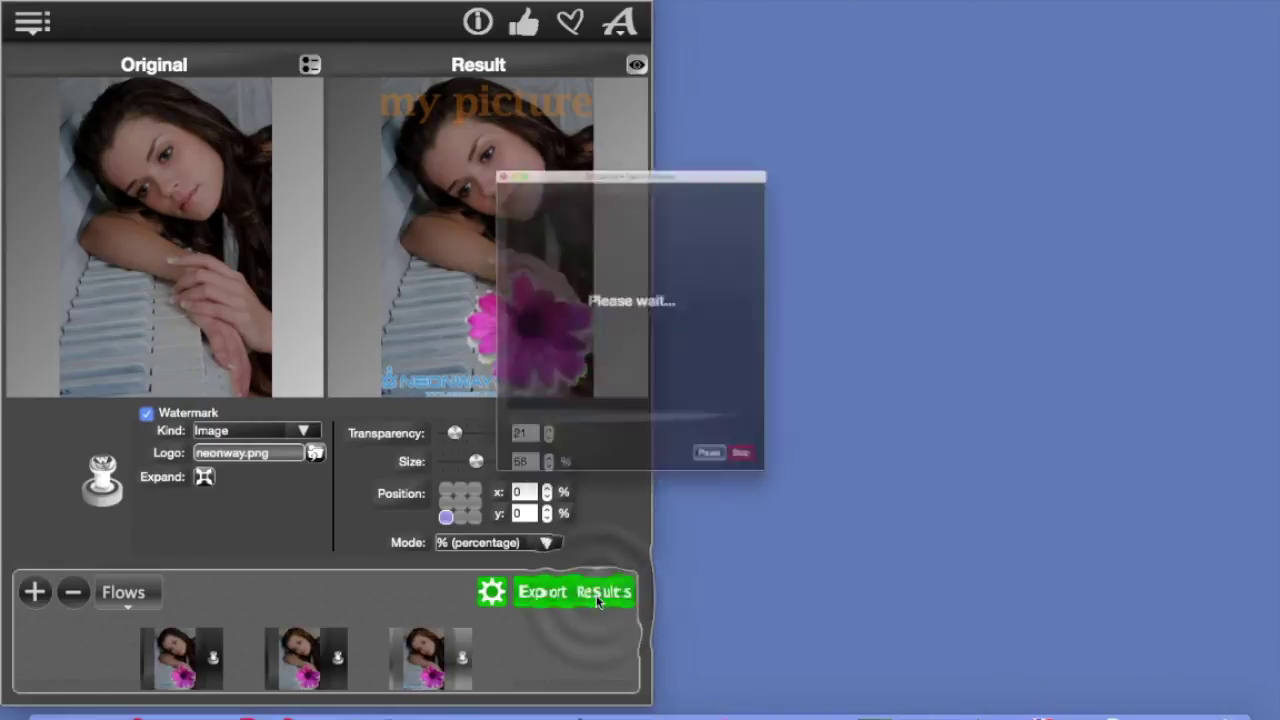